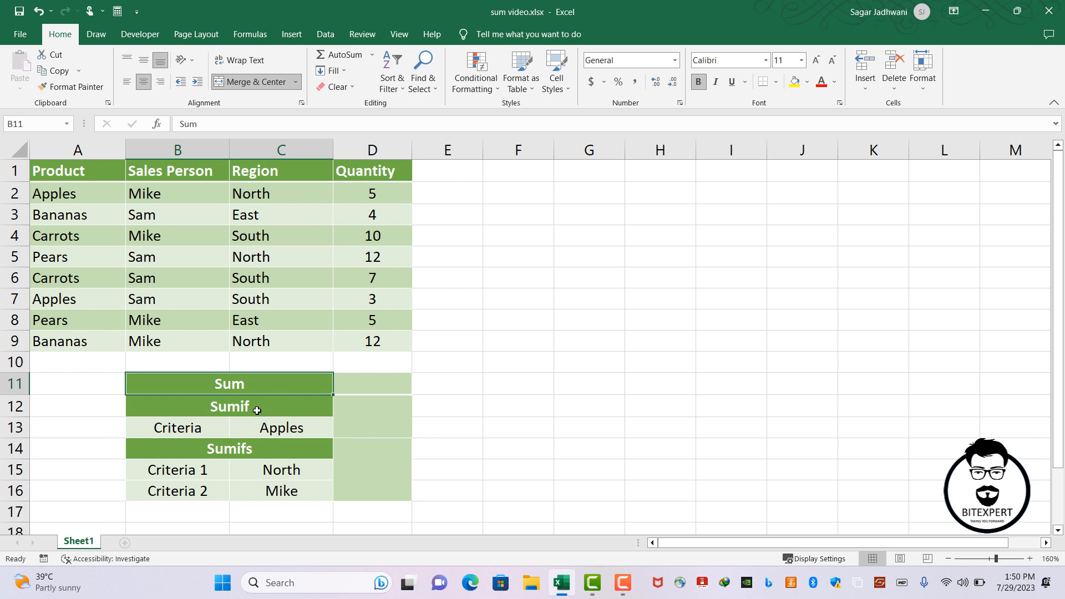
click(257, 411)
click(250, 453)
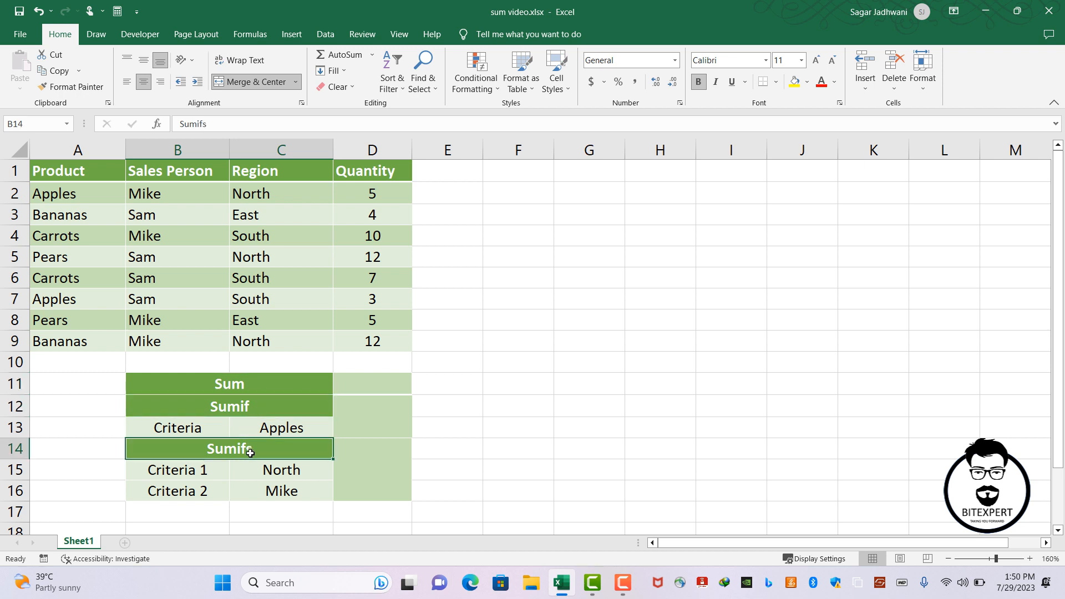
click(283, 387)
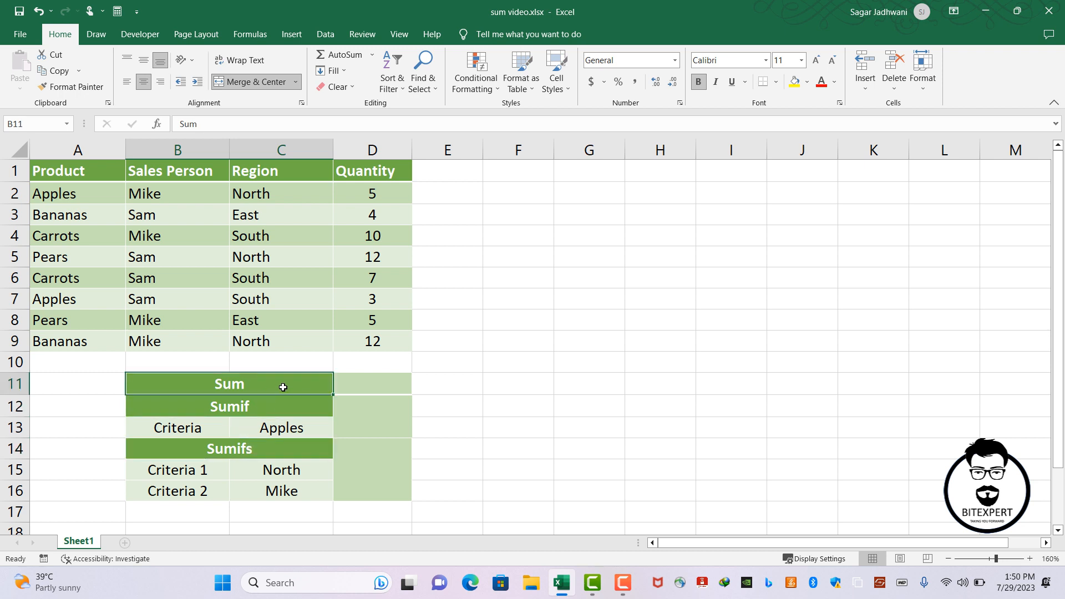
Enter a SUM formula in D11, beside the Sum label, that totals the Quantity values in D2:D9.
click(361, 385)
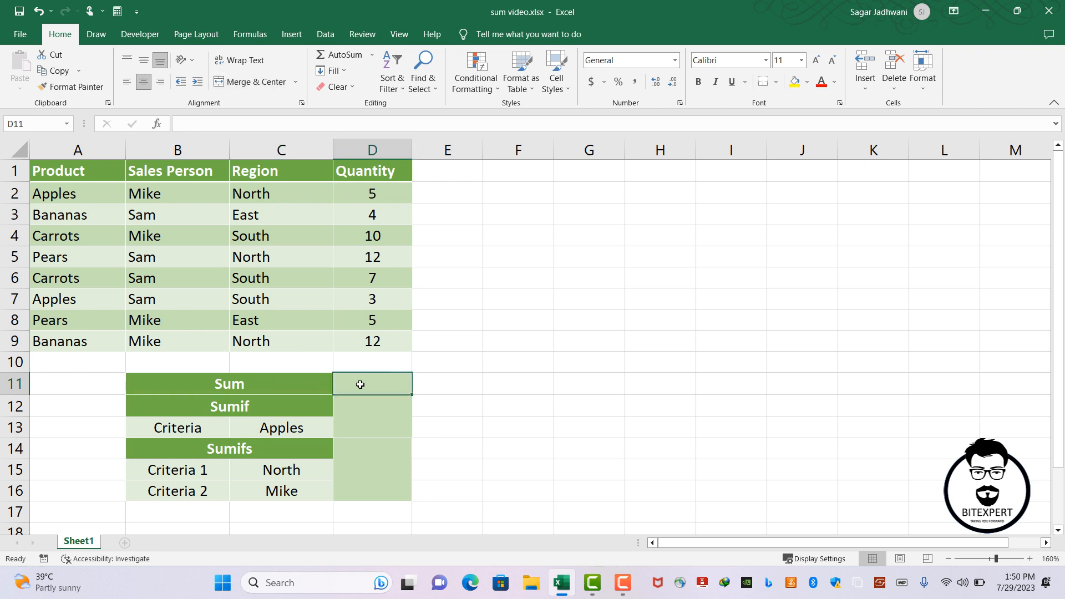
text(=)
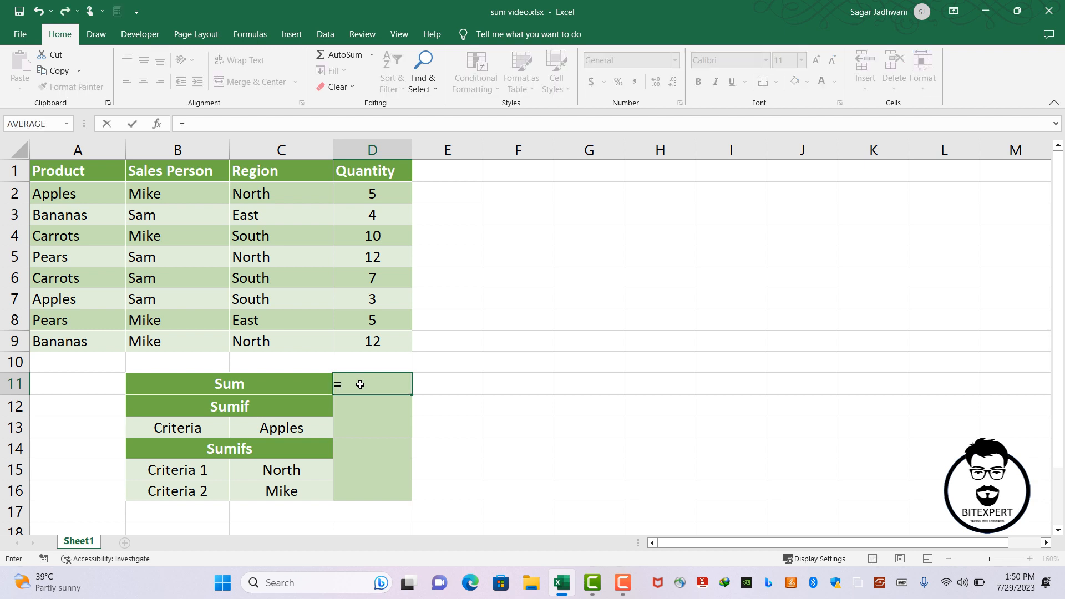
text(sum)
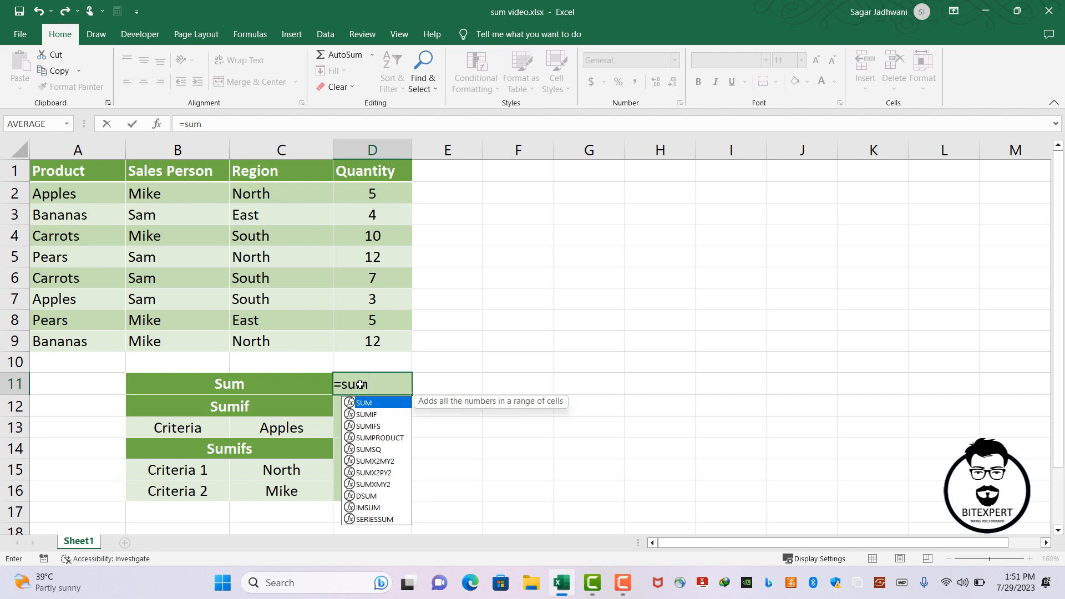
key(Tab)
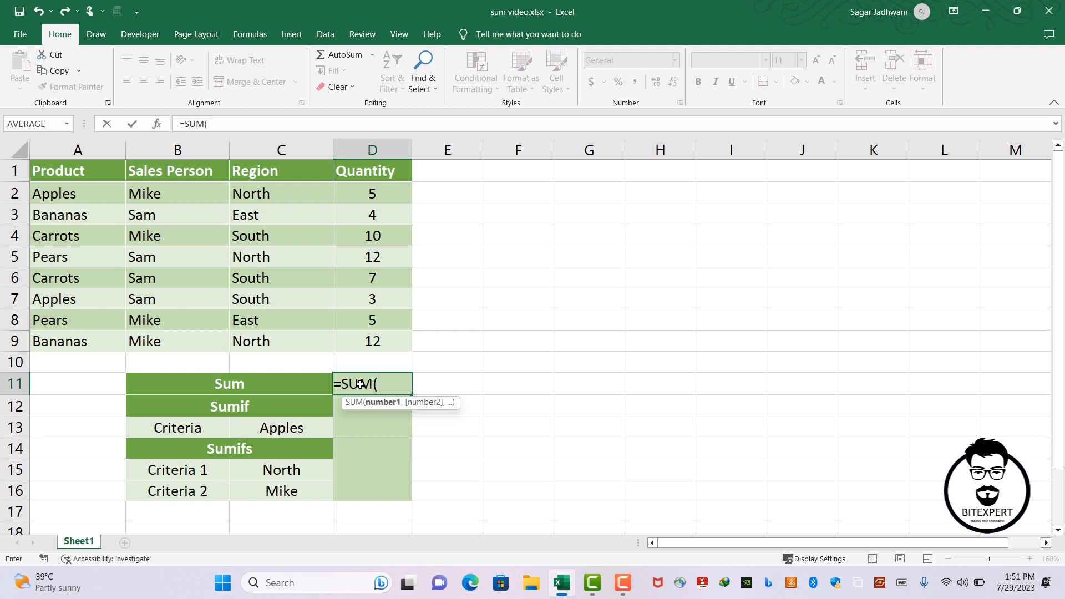
click(393, 198)
drag(393, 198, 386, 335)
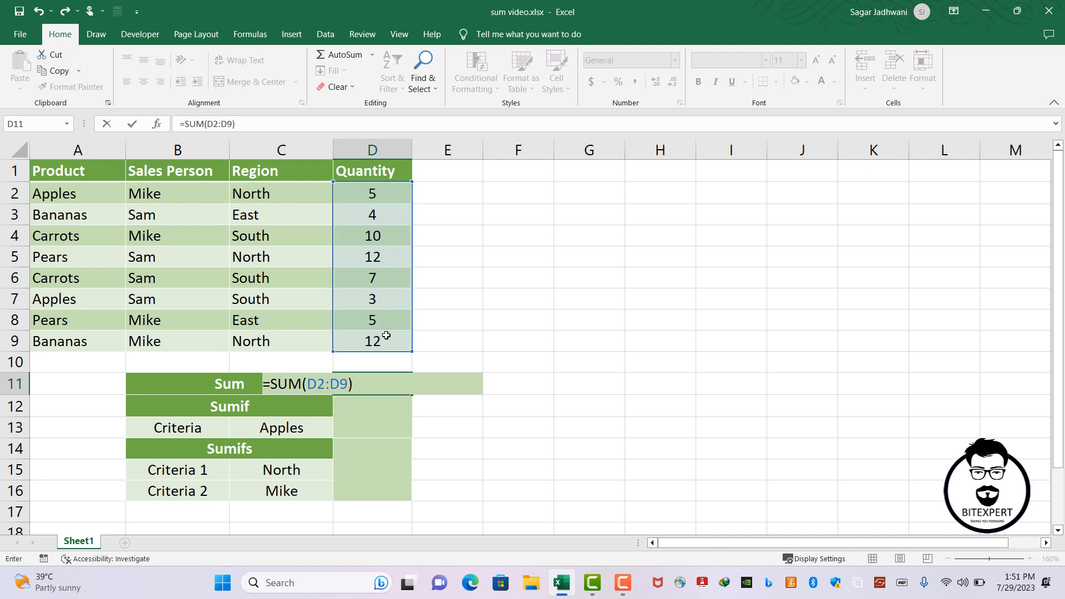
key(Return)
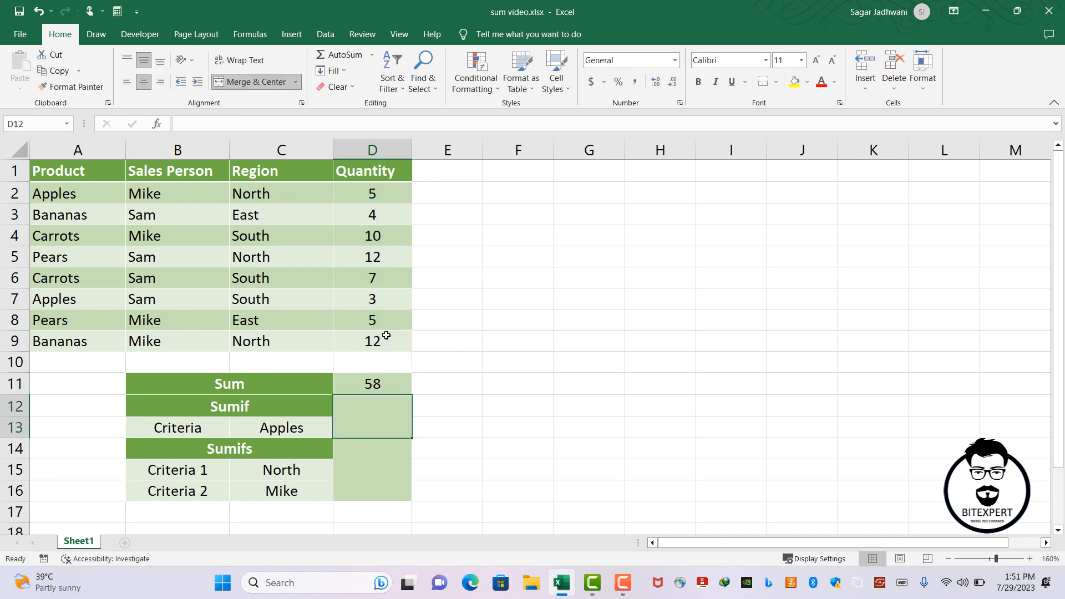
Examine the SUM result in D11 against the Quantity values D2:D9, and check the Sumif criterion in C13.
click(373, 385)
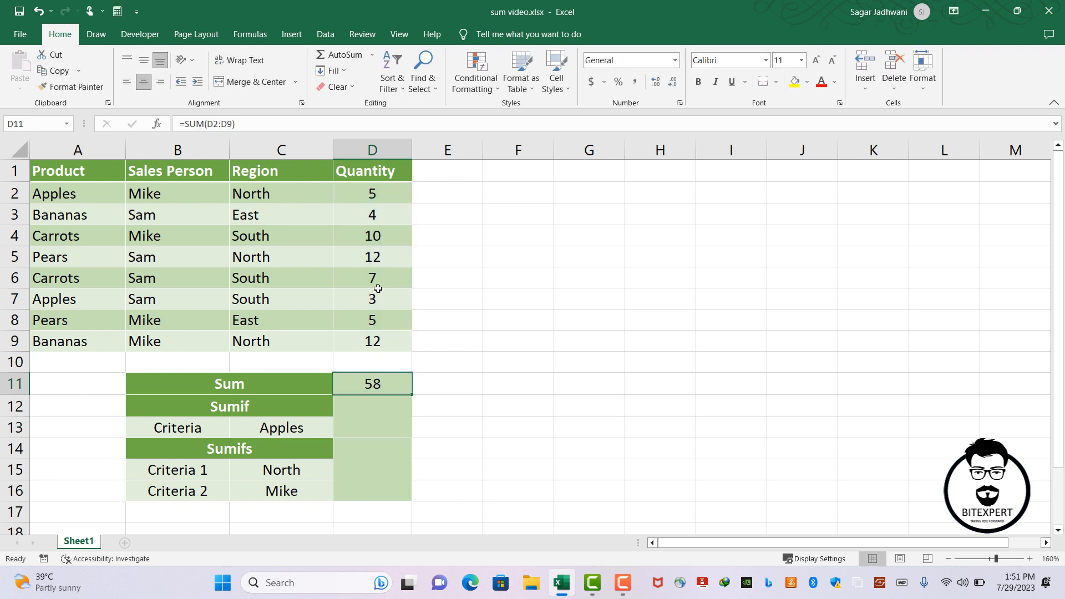
click(379, 193)
drag(379, 194, 376, 340)
click(371, 382)
click(364, 414)
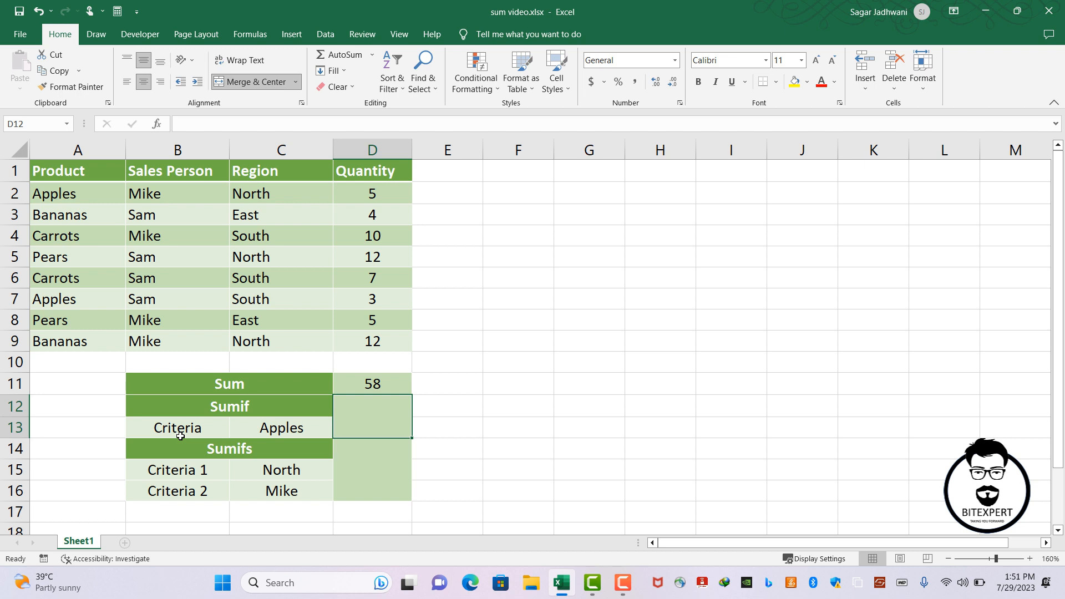
click(283, 432)
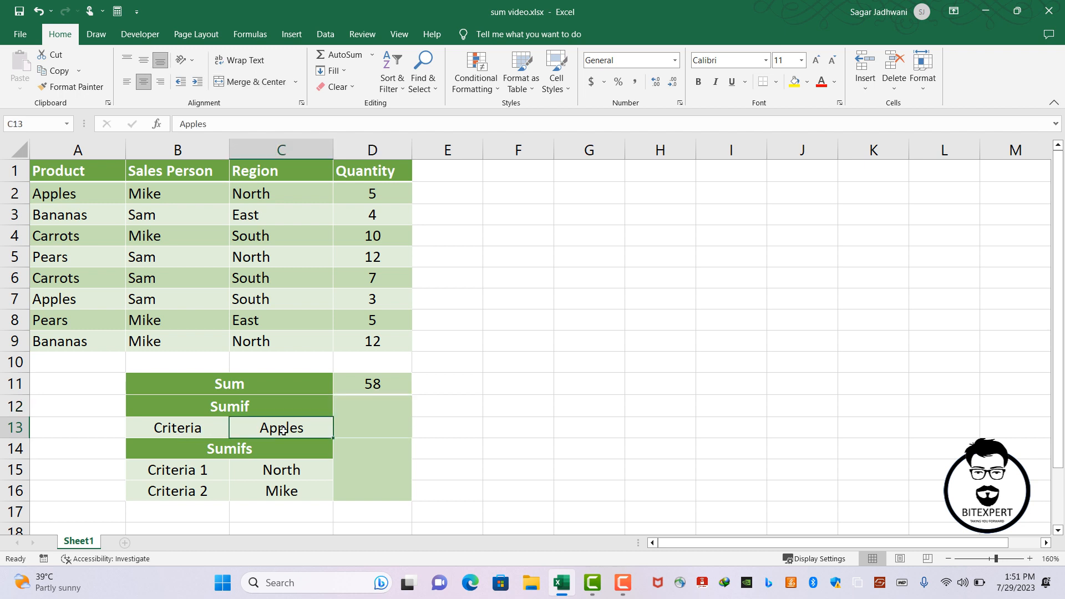
click(196, 431)
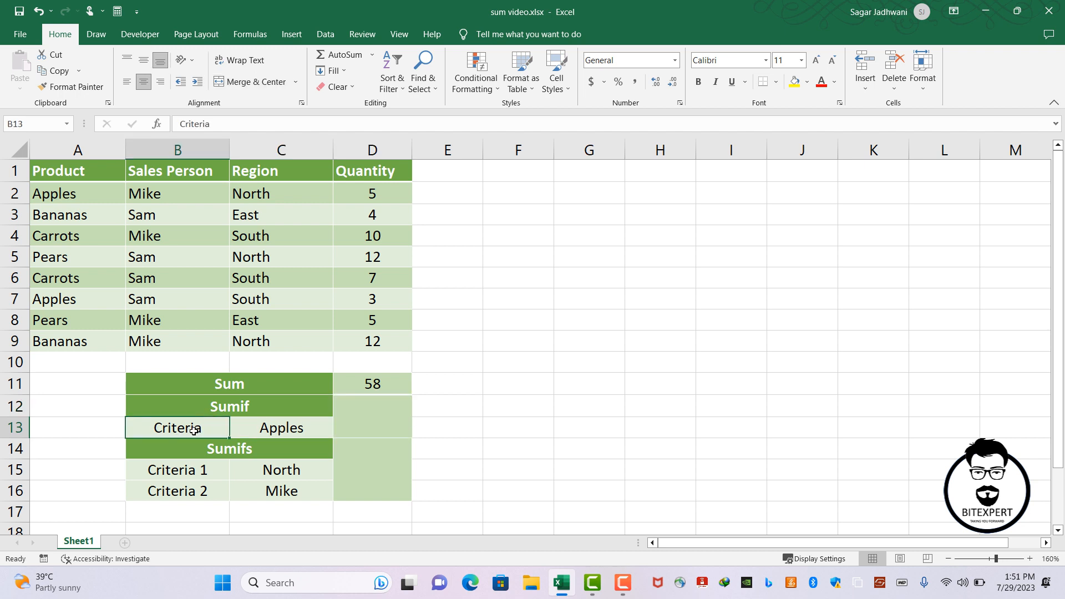
click(254, 433)
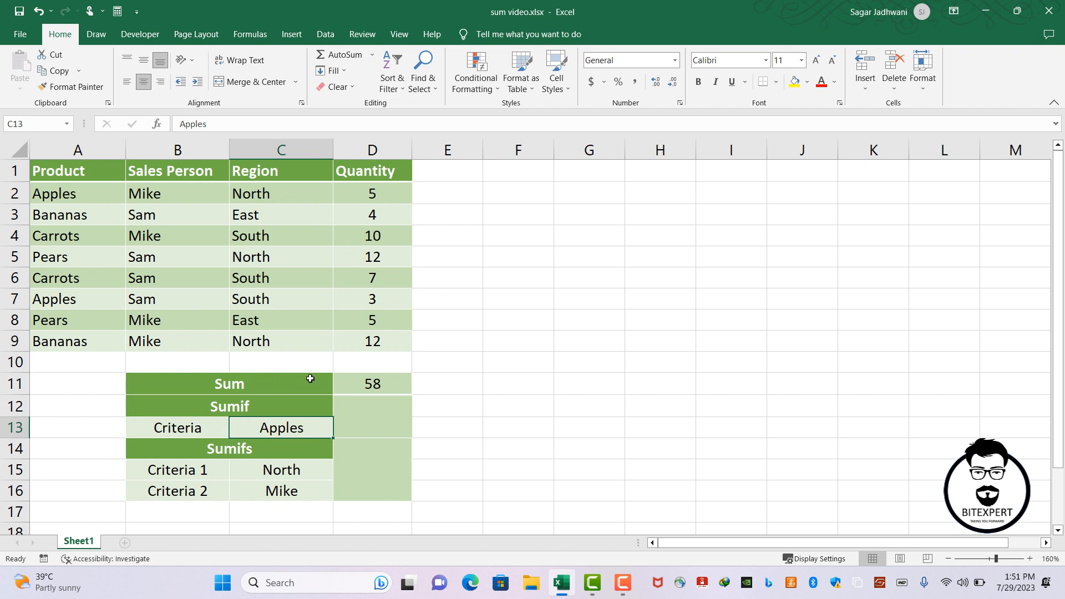
Enter a SUMIF formula in merged cell D12 with range A2:A9, criterion C13 and sum range D2:D9.
click(369, 415)
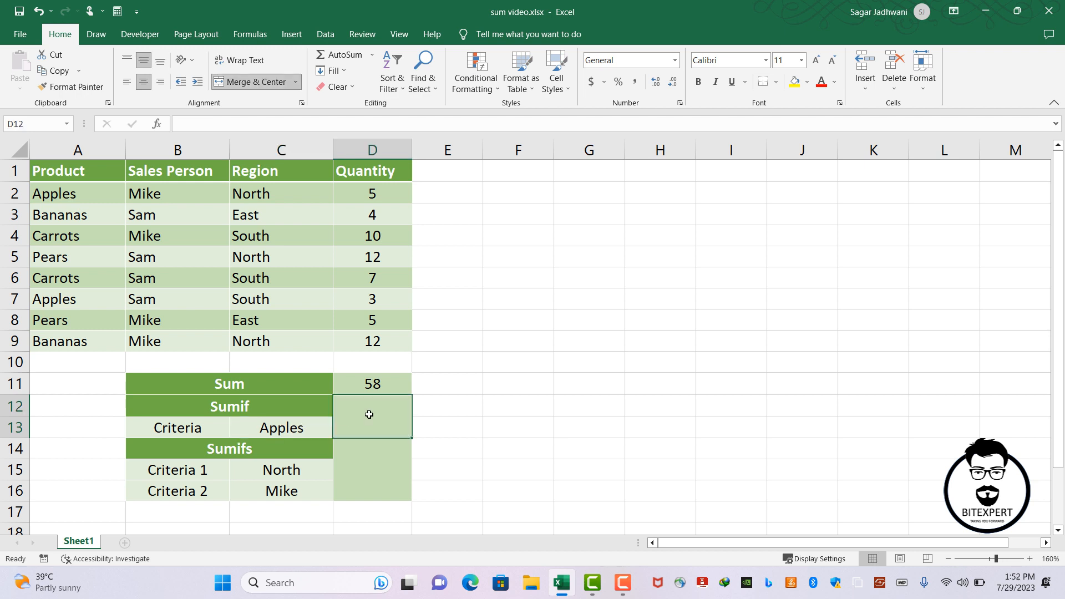
text(=)
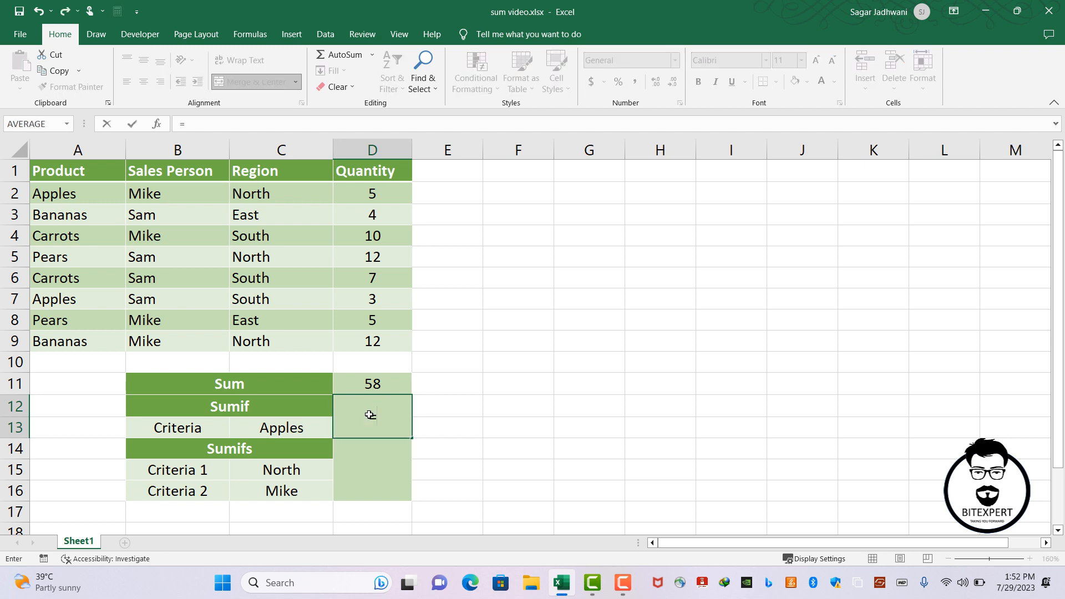
text(sumif)
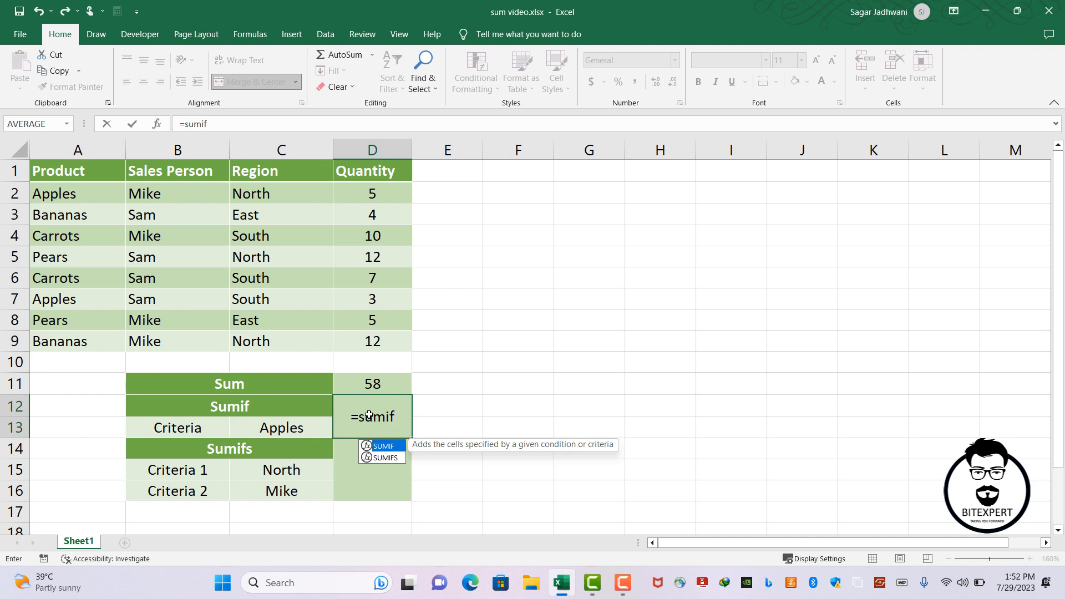
key(Tab)
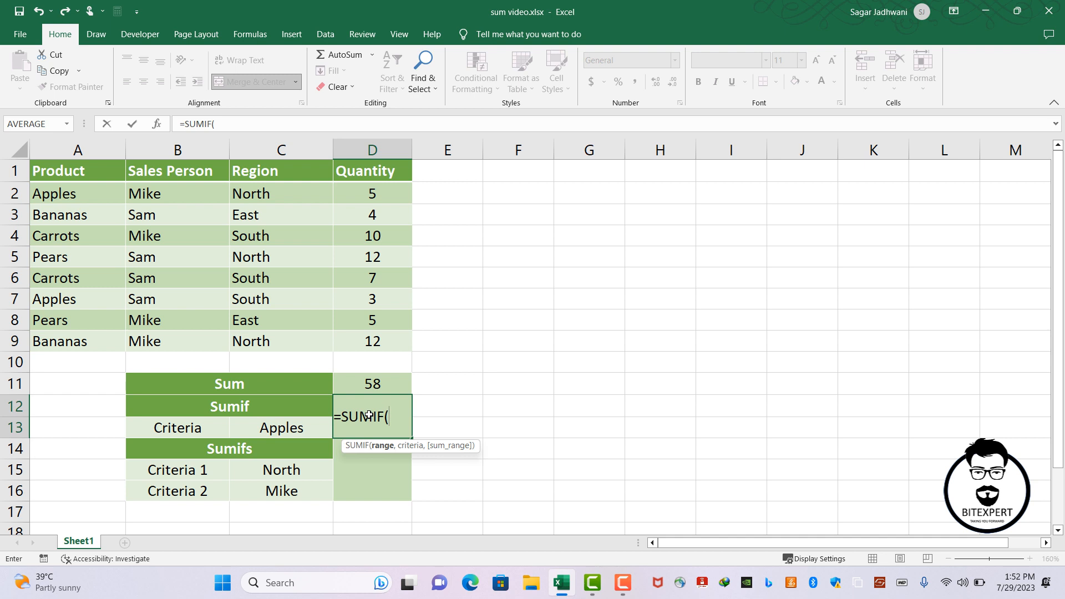
click(101, 190)
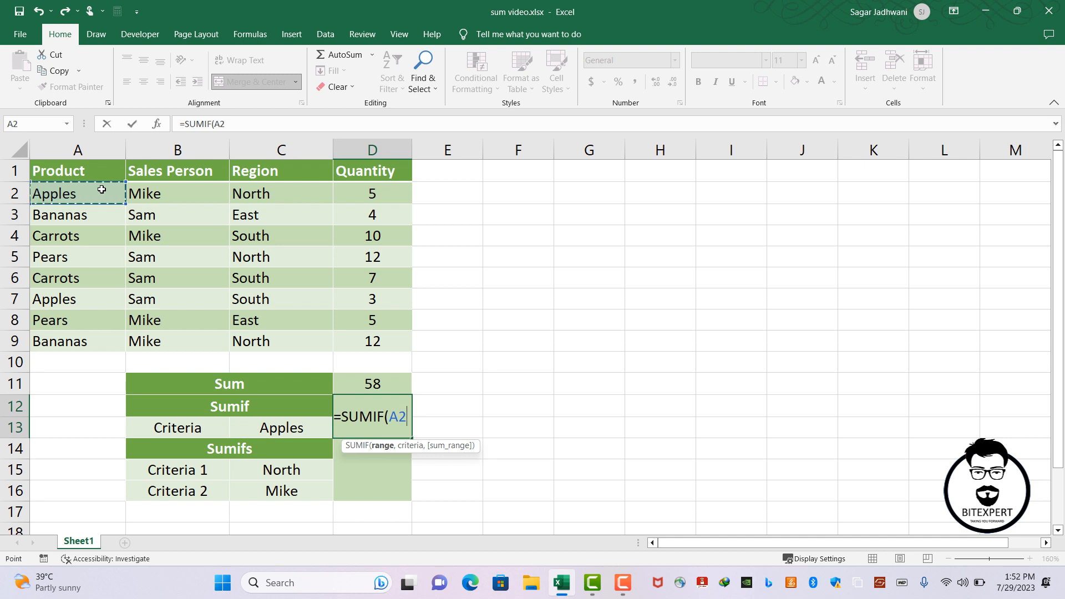
drag(101, 190, 90, 337)
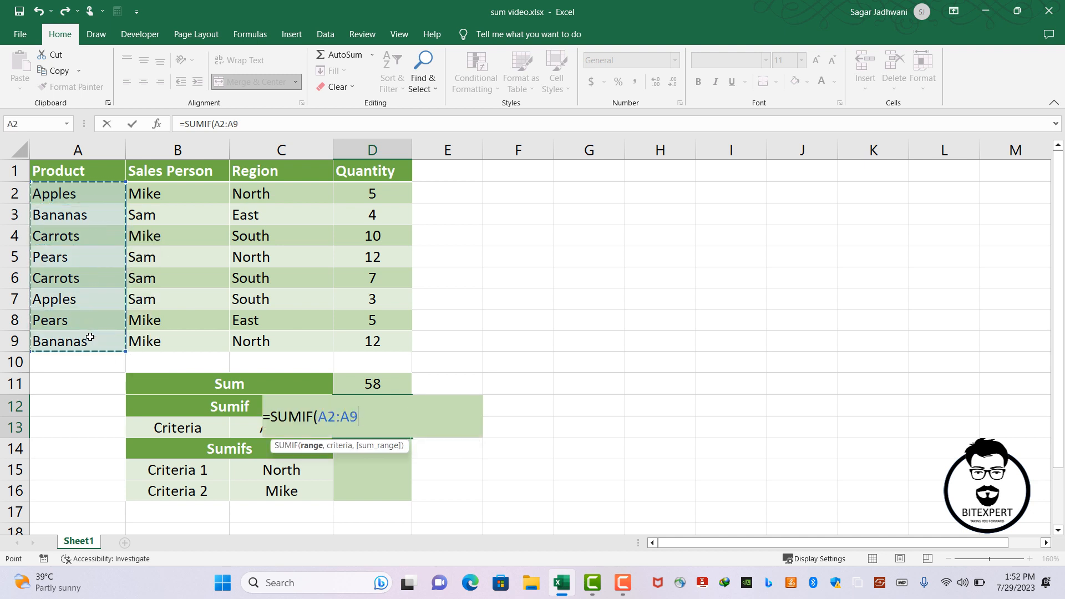
text(,)
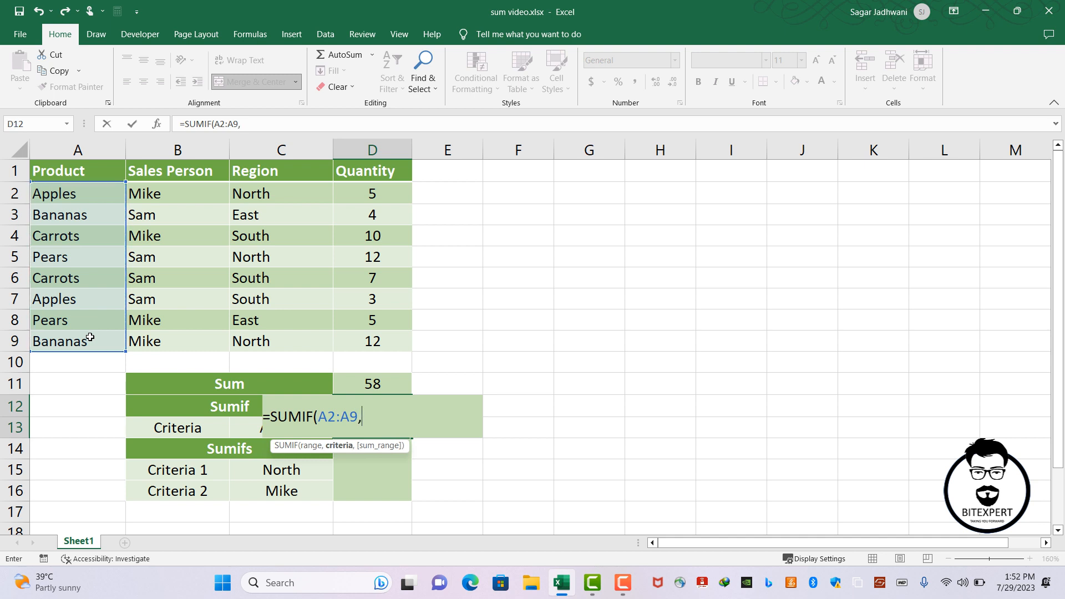
click(243, 430)
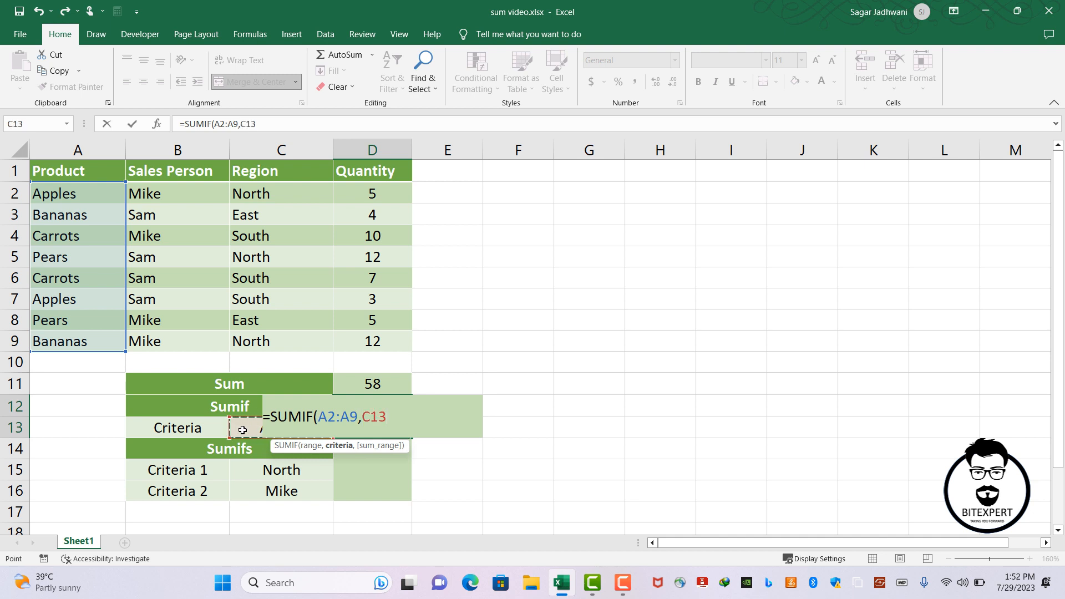
text(,)
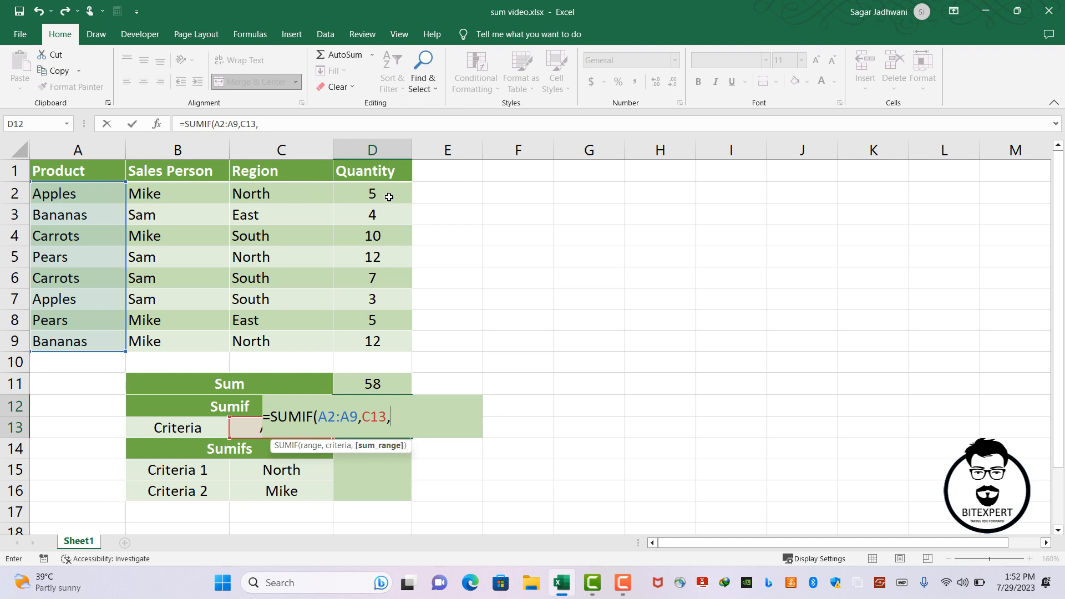
drag(387, 194, 387, 340)
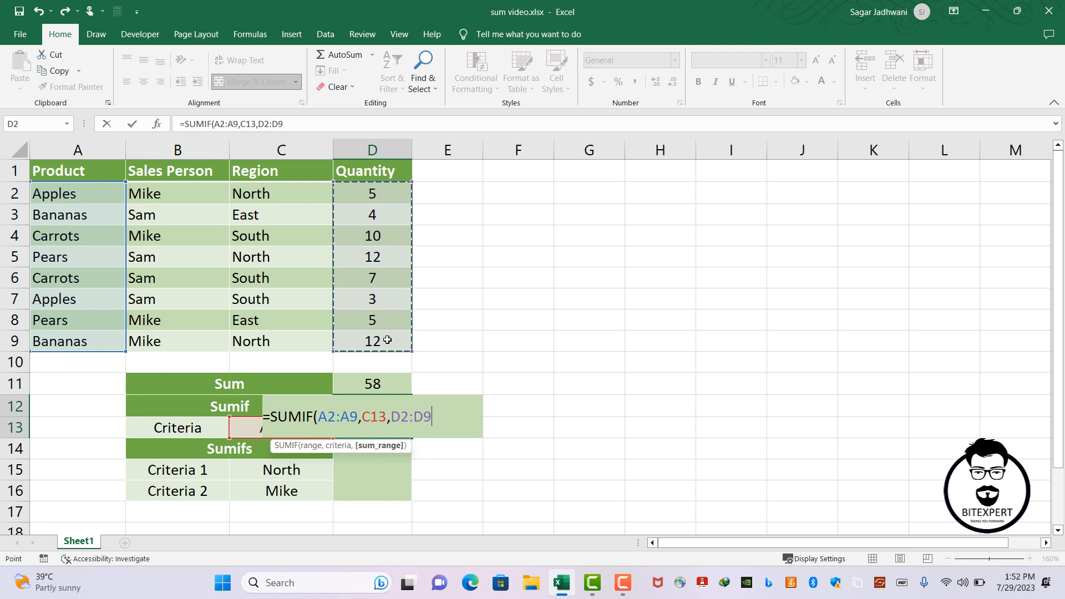
text())
key(Return)
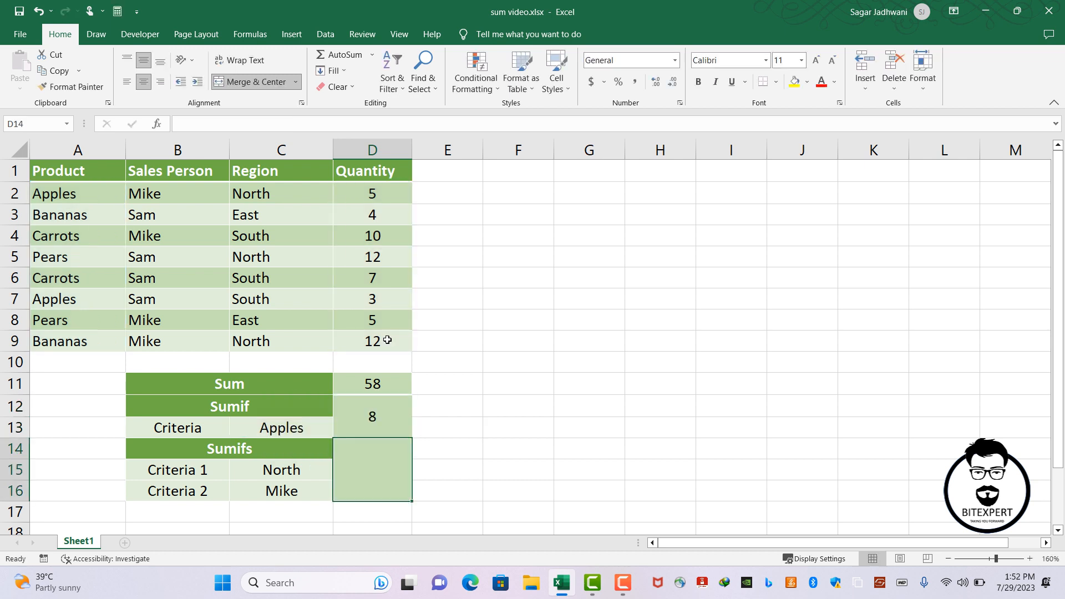
Check the SUMIF result in D12 against the criterion in C13 and the two Apples rows of the table.
click(388, 422)
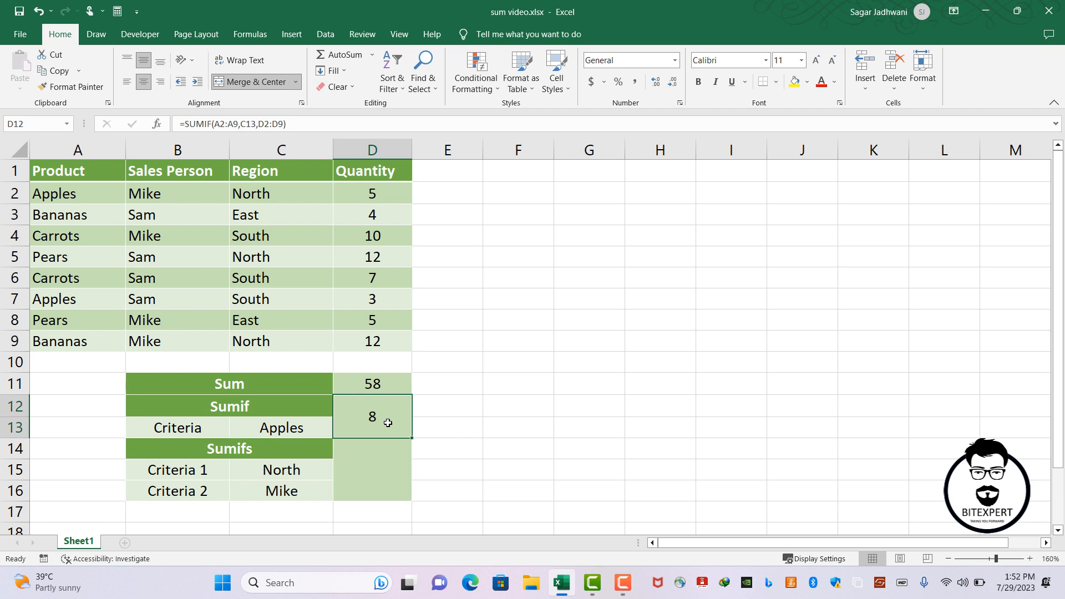
click(310, 431)
click(348, 426)
click(80, 199)
drag(80, 198, 354, 189)
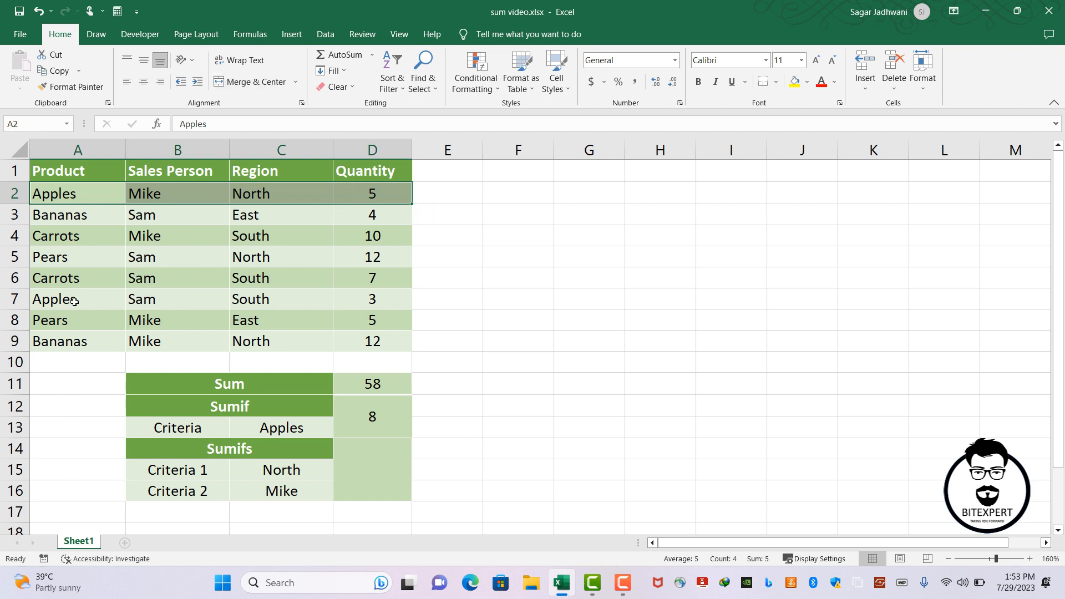
drag(74, 301, 351, 299)
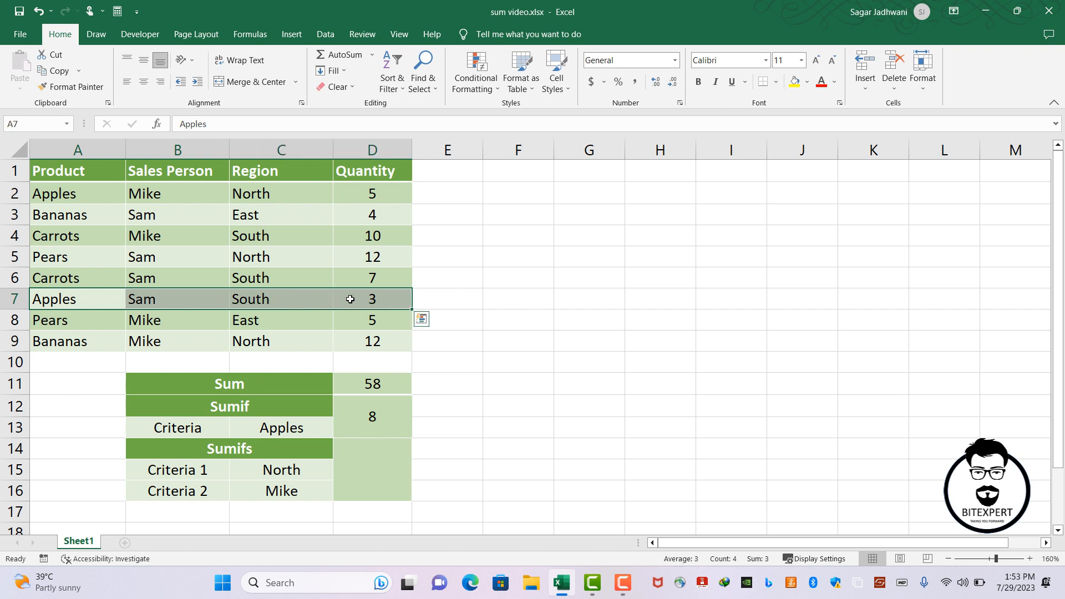
click(364, 409)
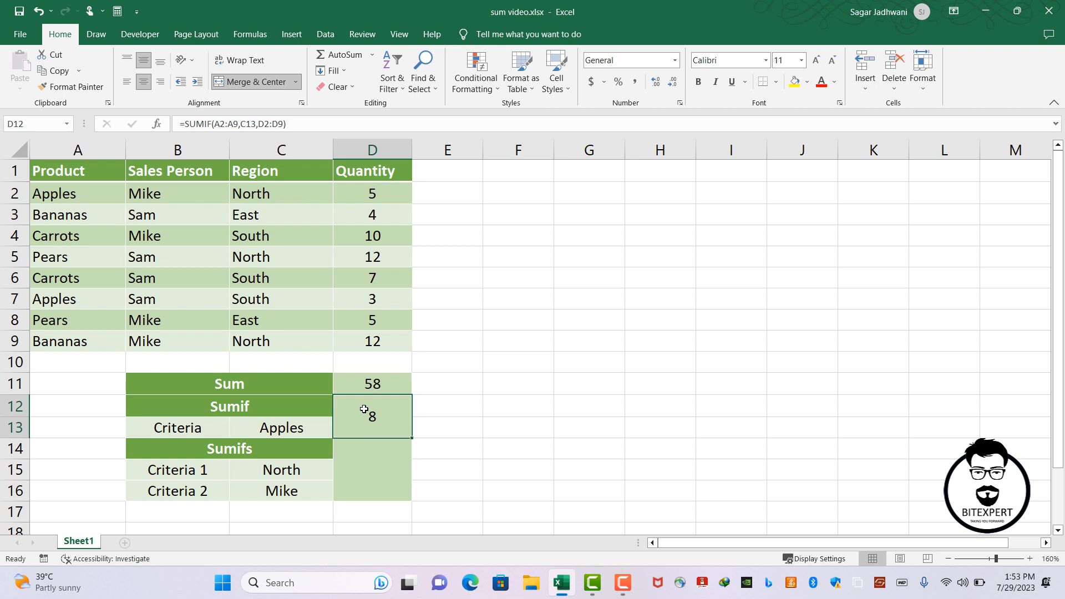
Start a SUMIFS formula in merged cell D14, beside the Sumifs label, with D2:D9 as the sum range.
click(356, 473)
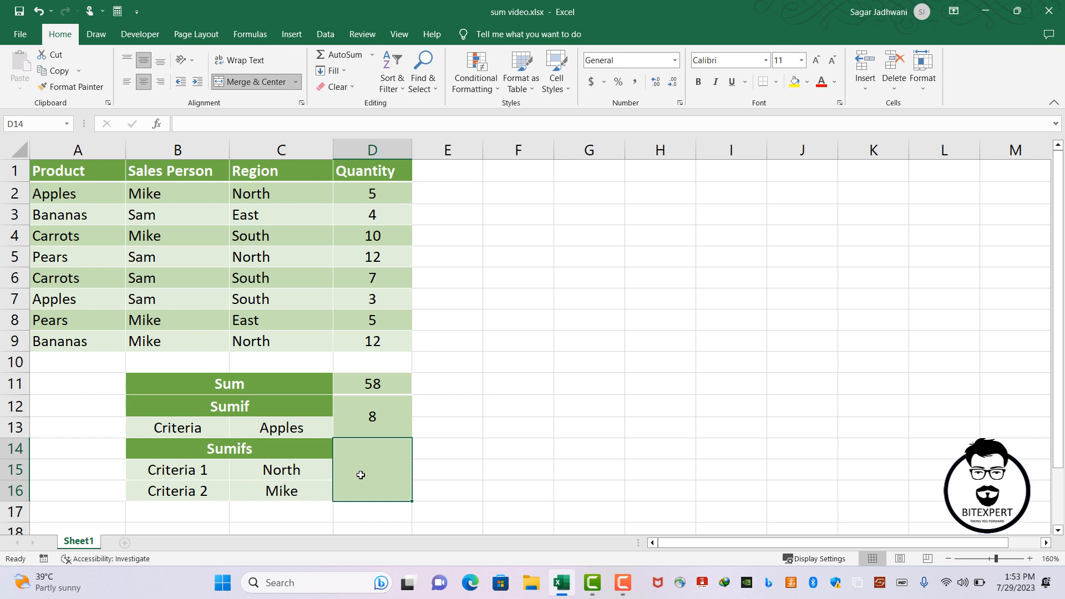
text(=sum)
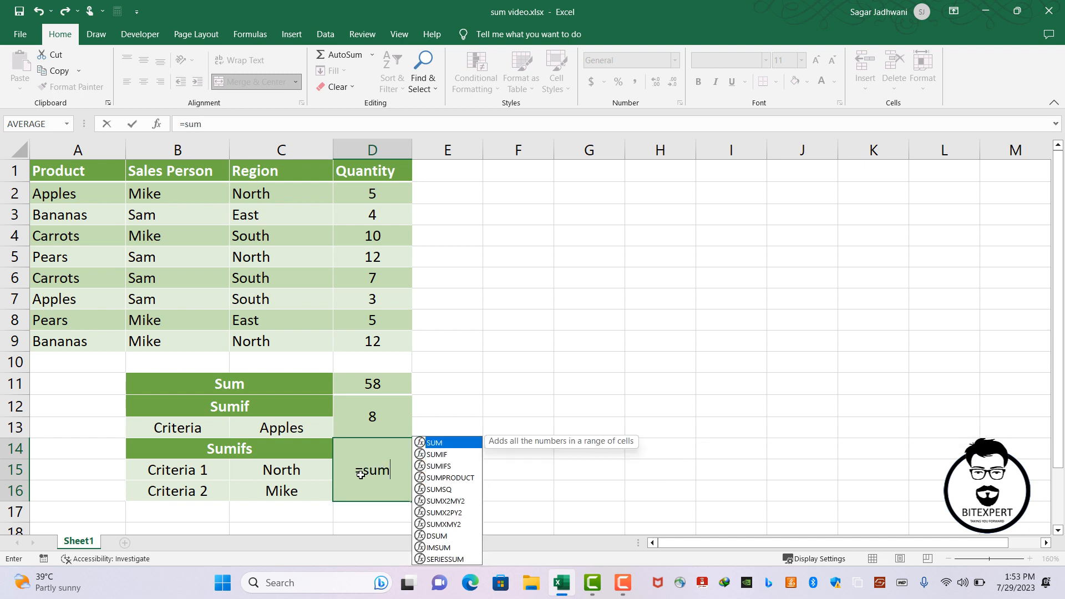
text(ifs)
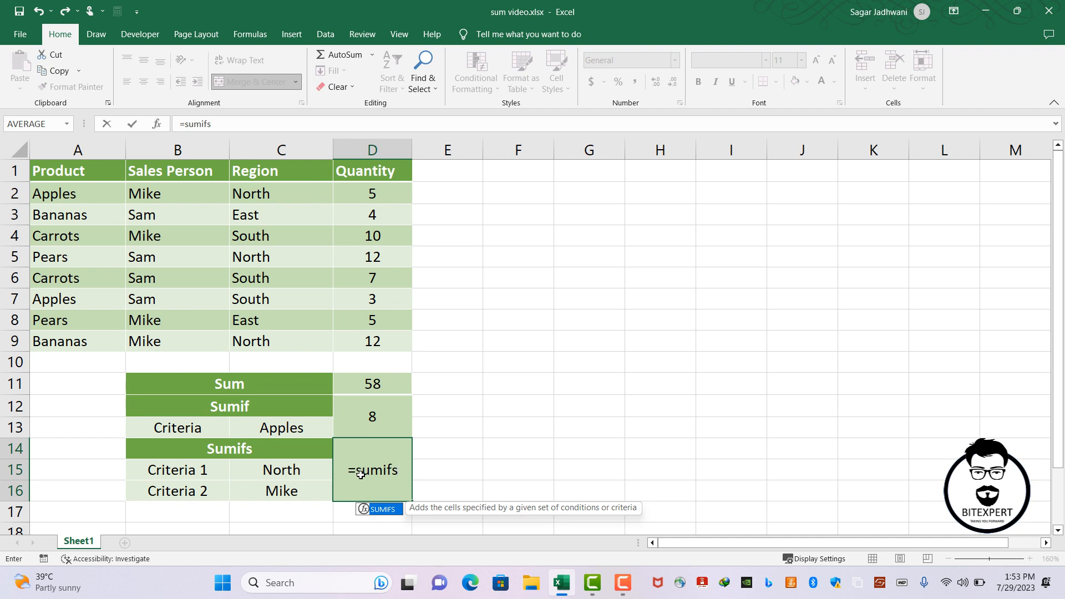
key(Tab)
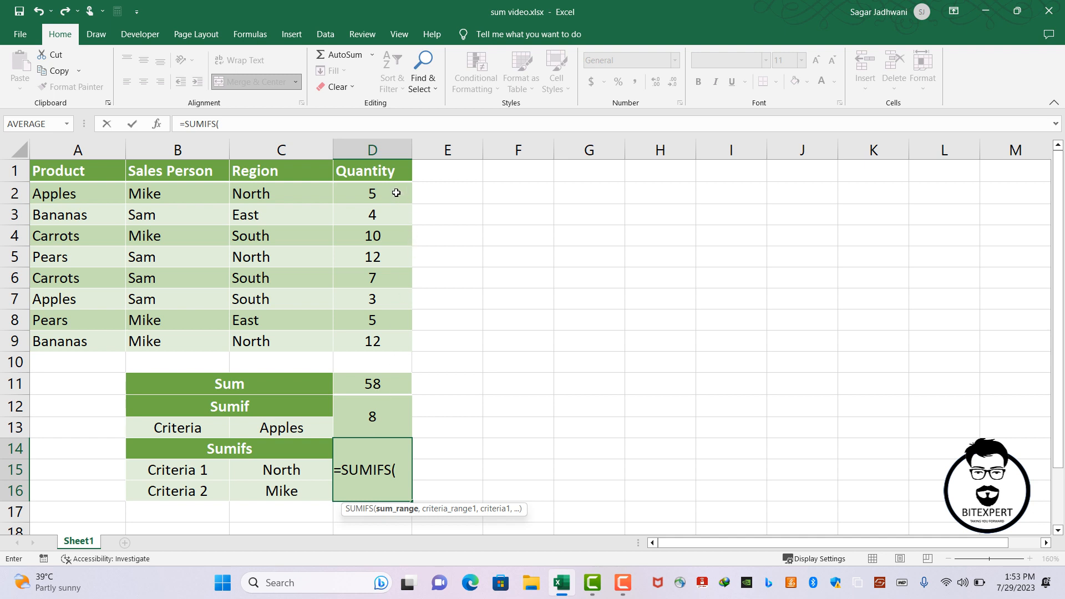
drag(396, 193, 409, 339)
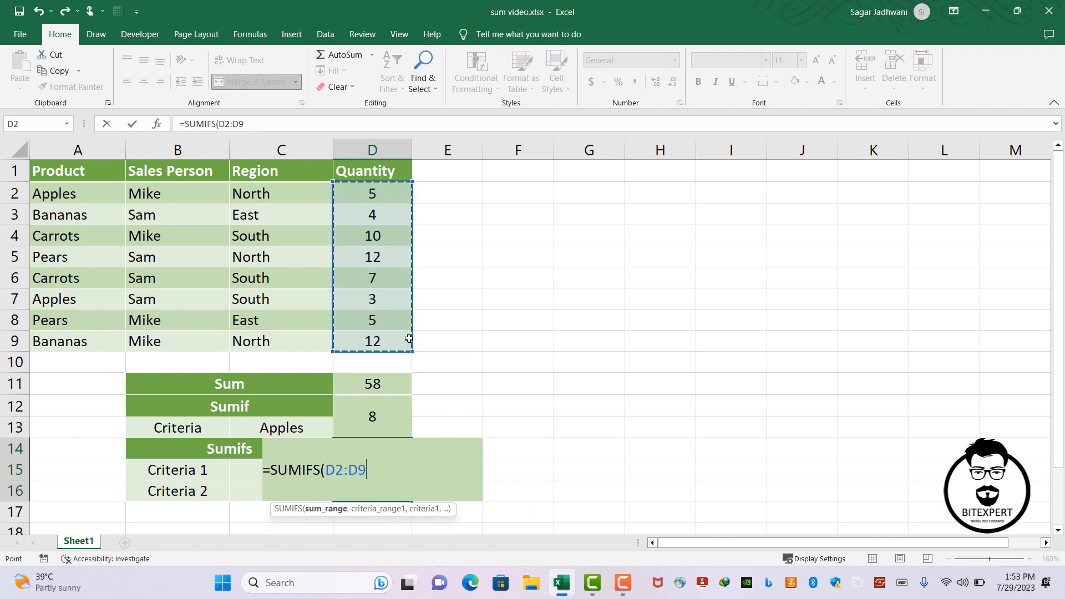
text(,)
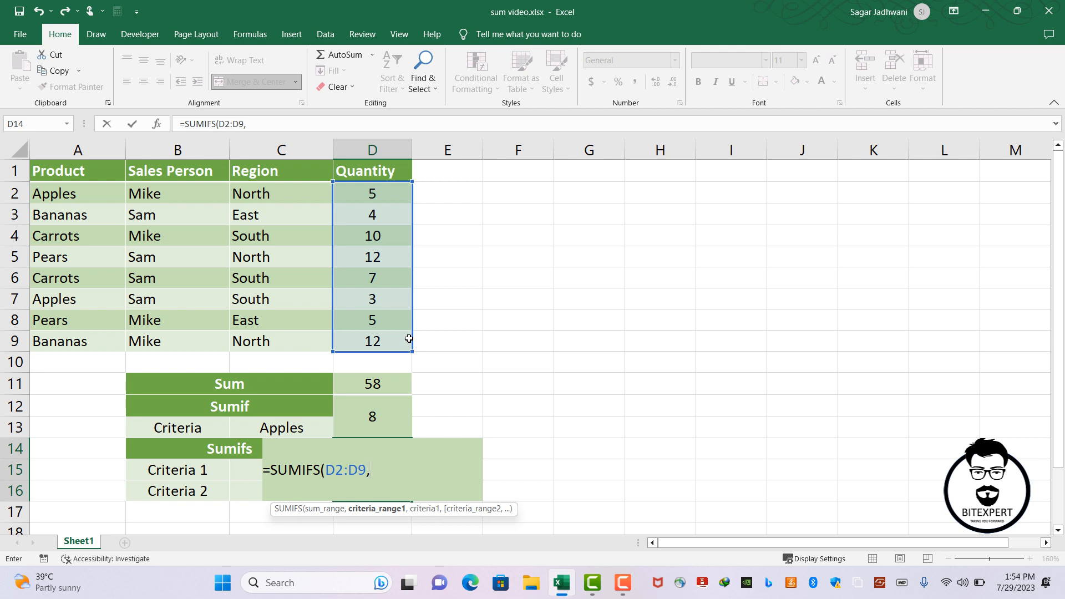
Add the Region range C2:C9 and criterion cell C15 as the first condition of the SUMIFS formula.
click(289, 196)
drag(286, 205, 285, 334)
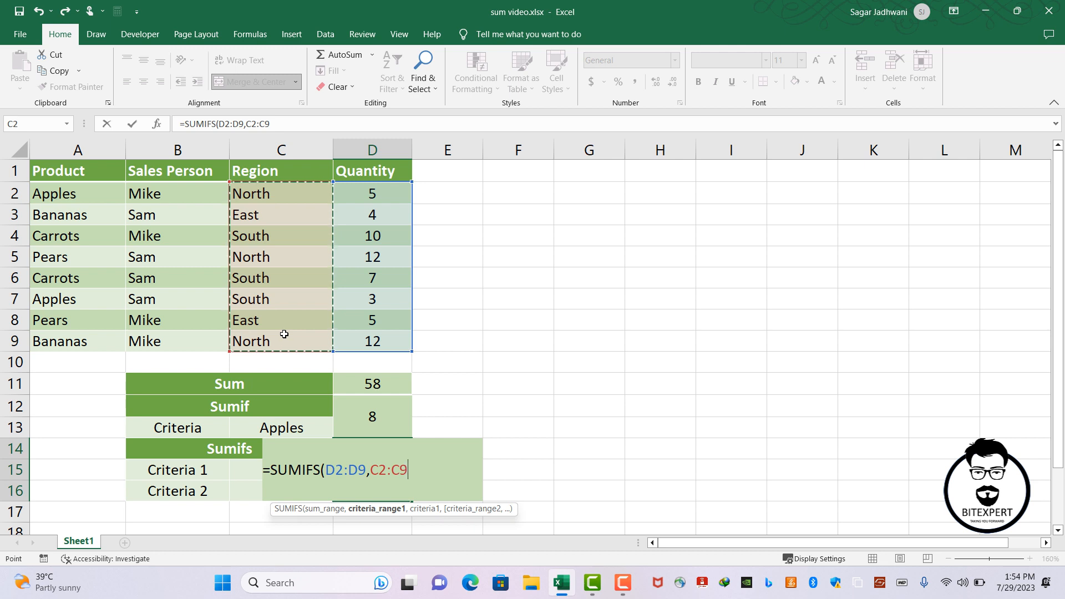
text(,)
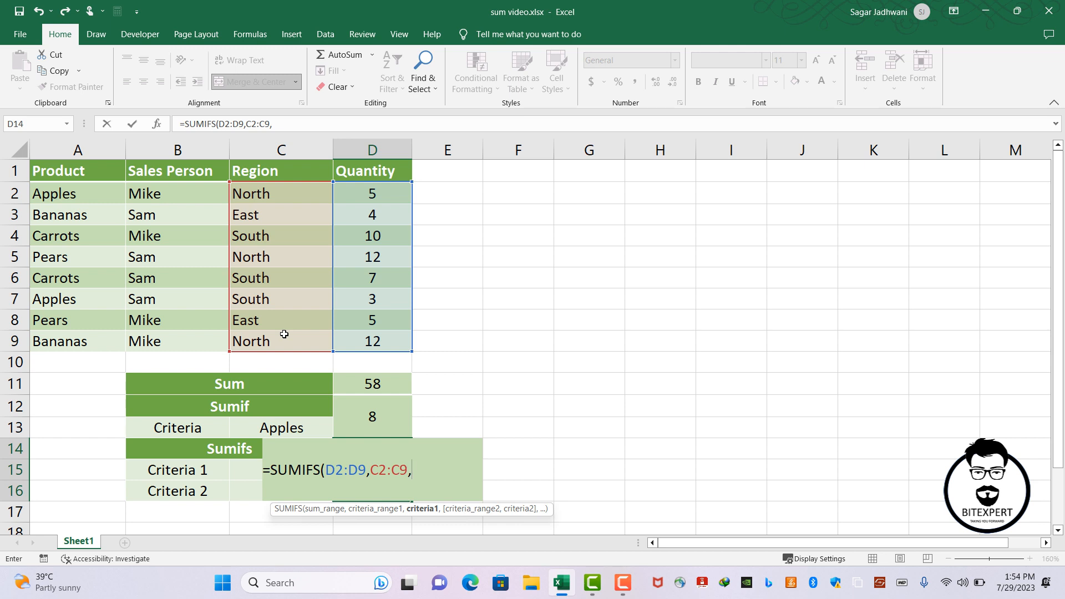
click(251, 469)
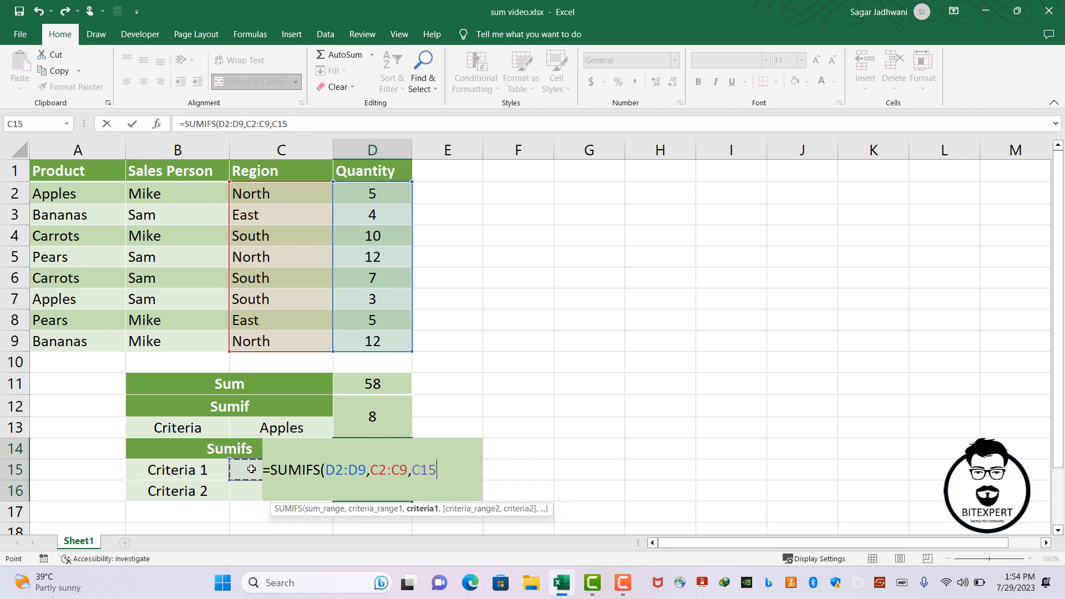
text(,)
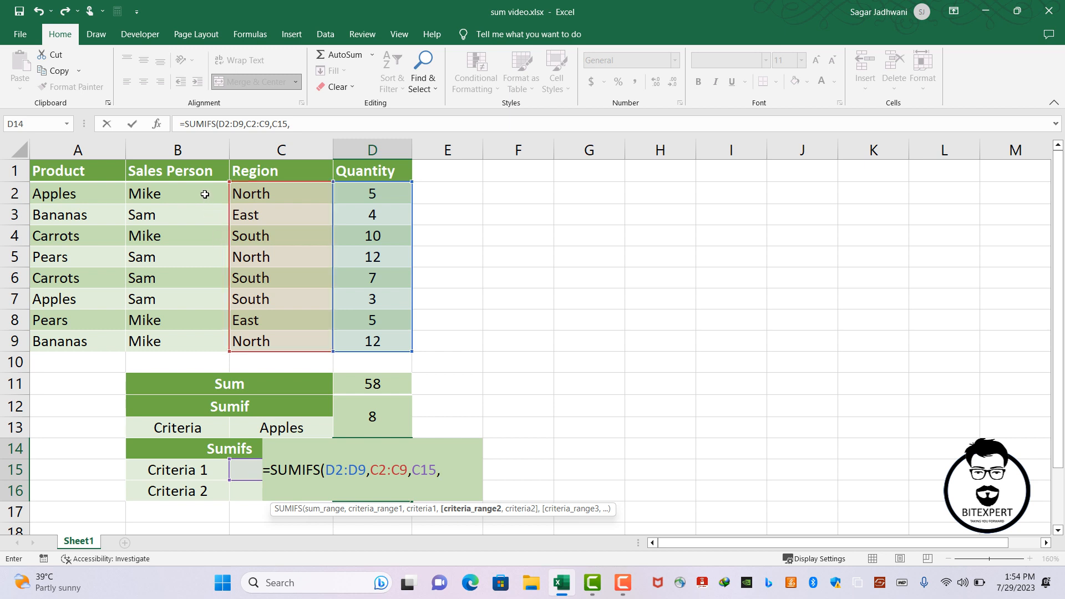
Complete the SUMIFS formula in D14 with the Sales Person range B2:B9 and criterion C16 as the second condition.
drag(205, 195, 181, 337)
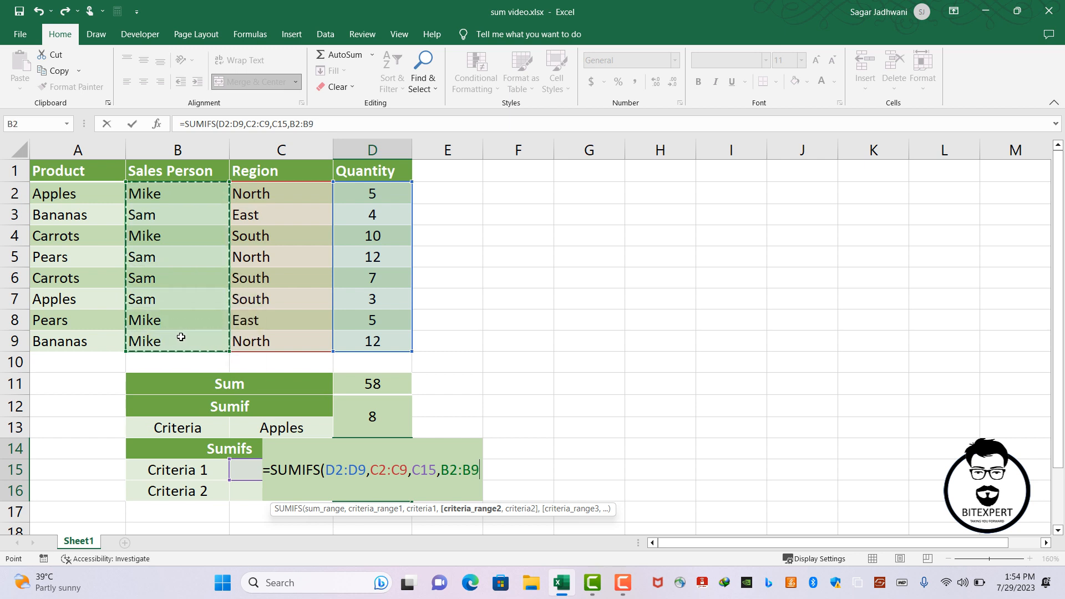
text(,)
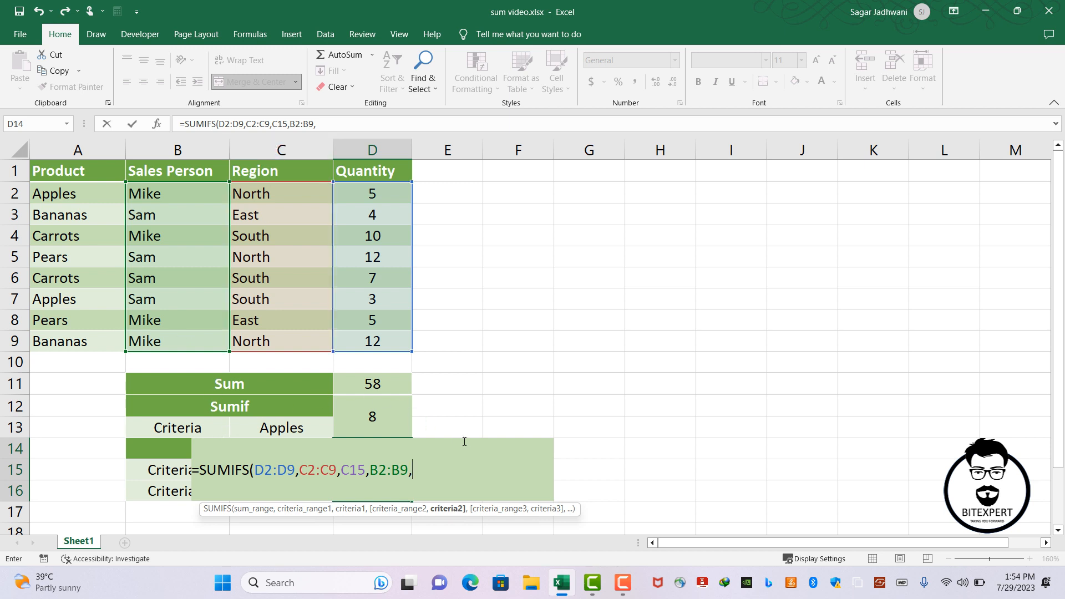
text(c16))
key(Return)
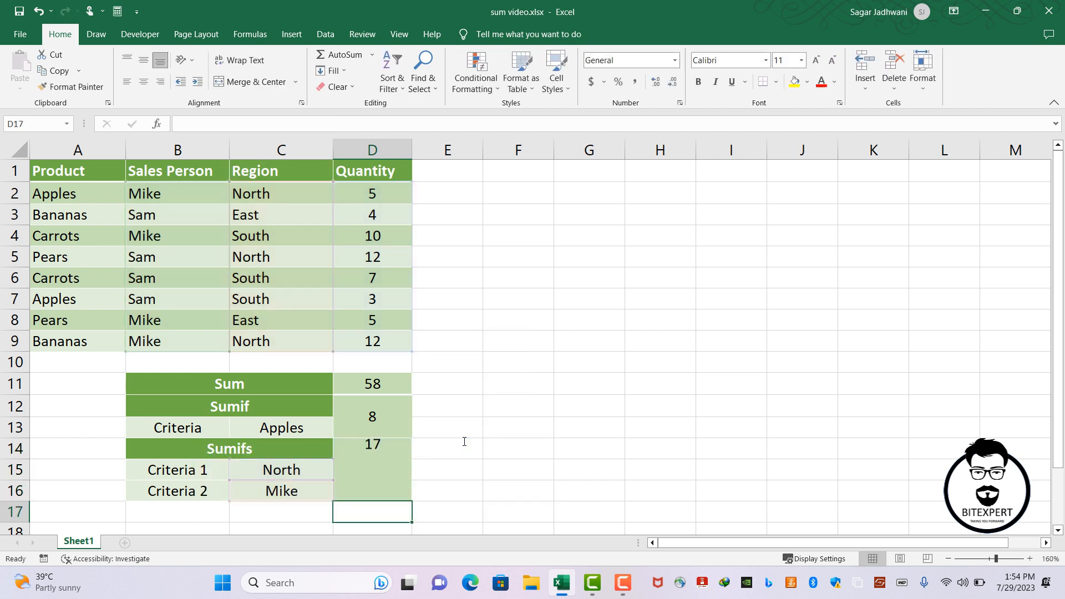
key(Up)
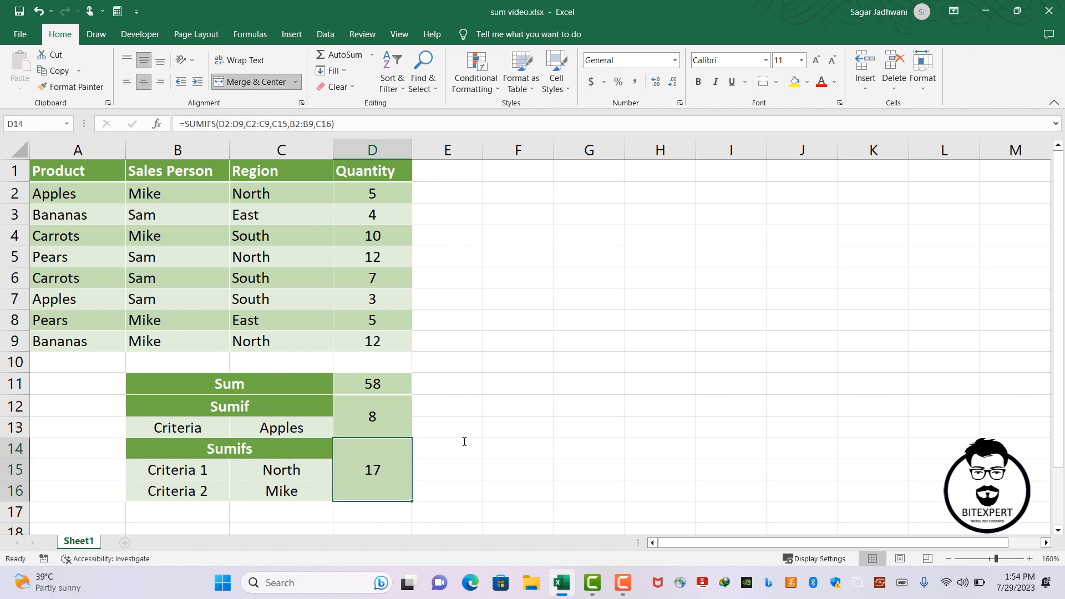
Examine the sales table A1:D9, checking the North entries in C2, C5 and C9 and the salesperson in B5.
drag(105, 168, 363, 334)
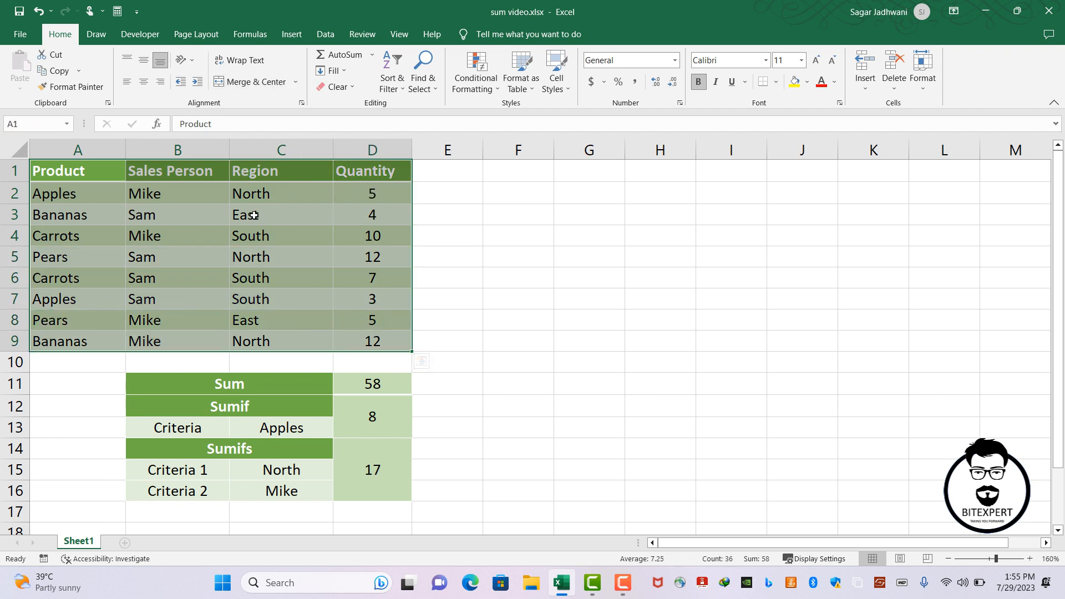
click(281, 195)
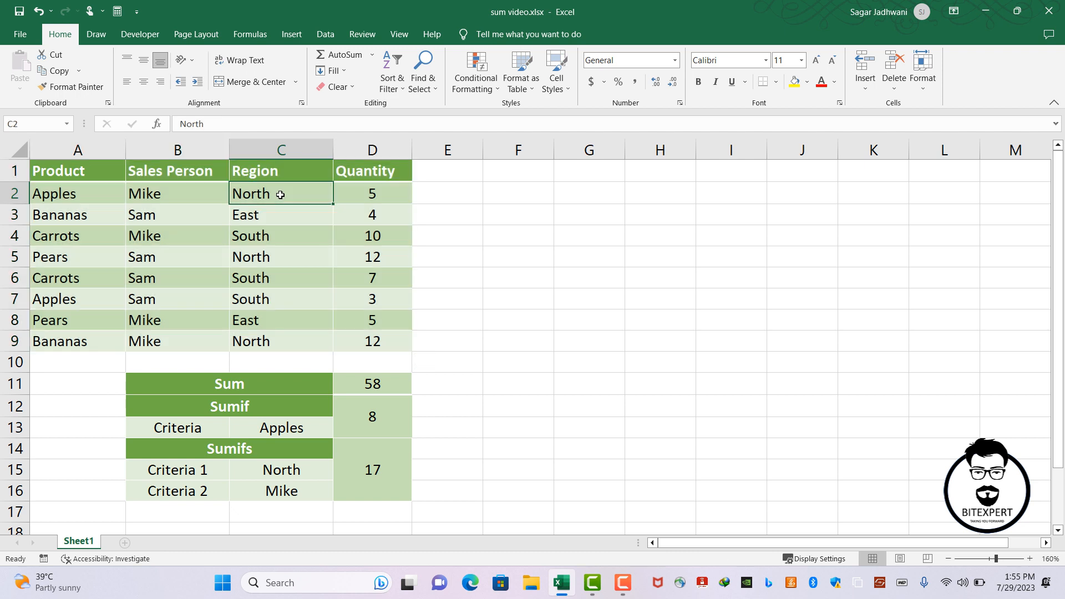
click(270, 257)
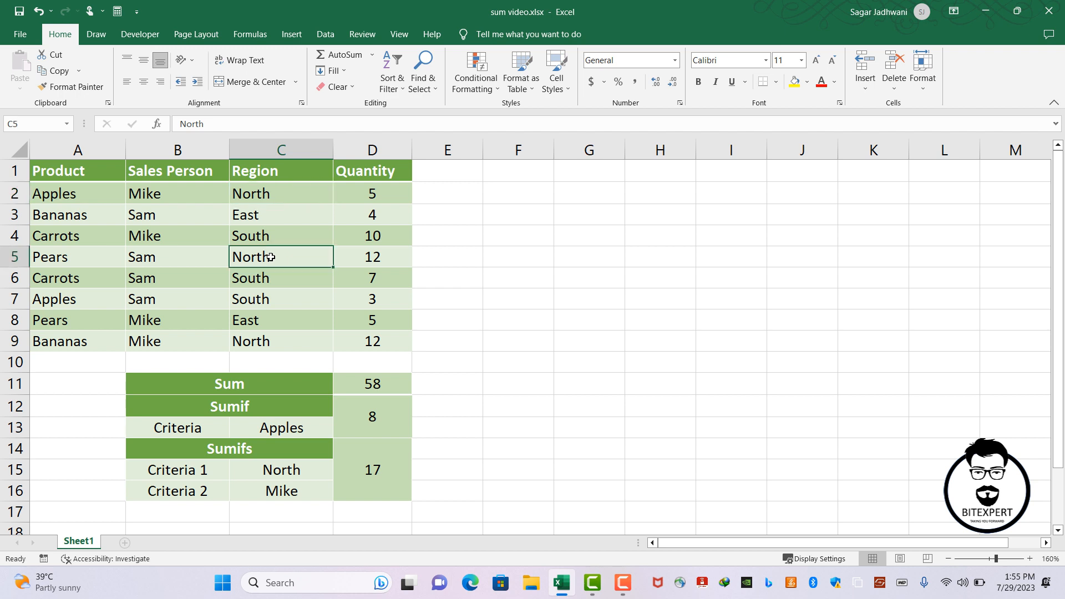
click(264, 342)
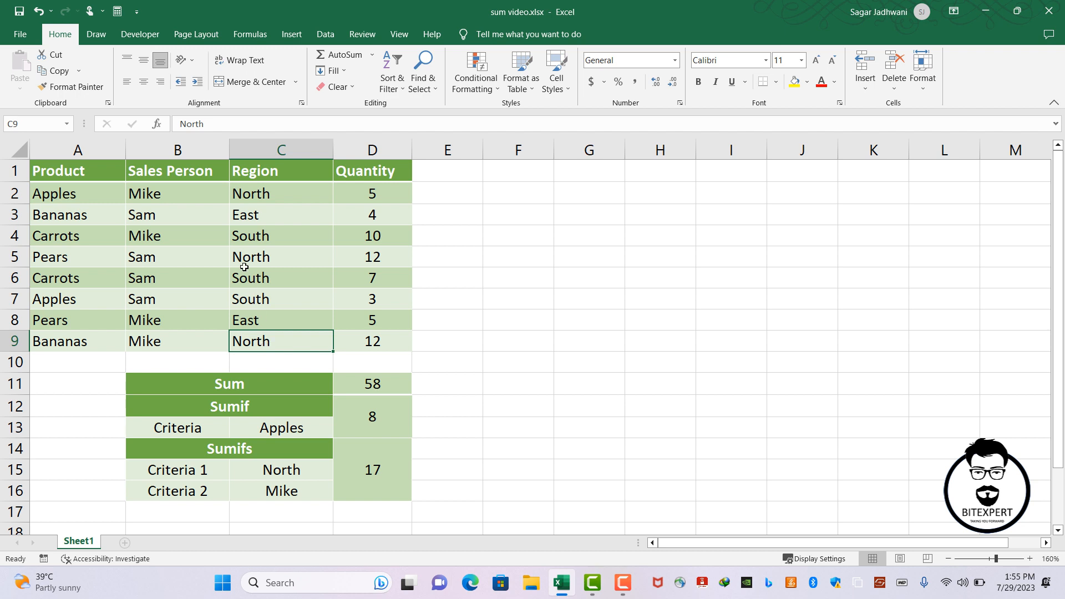
click(193, 258)
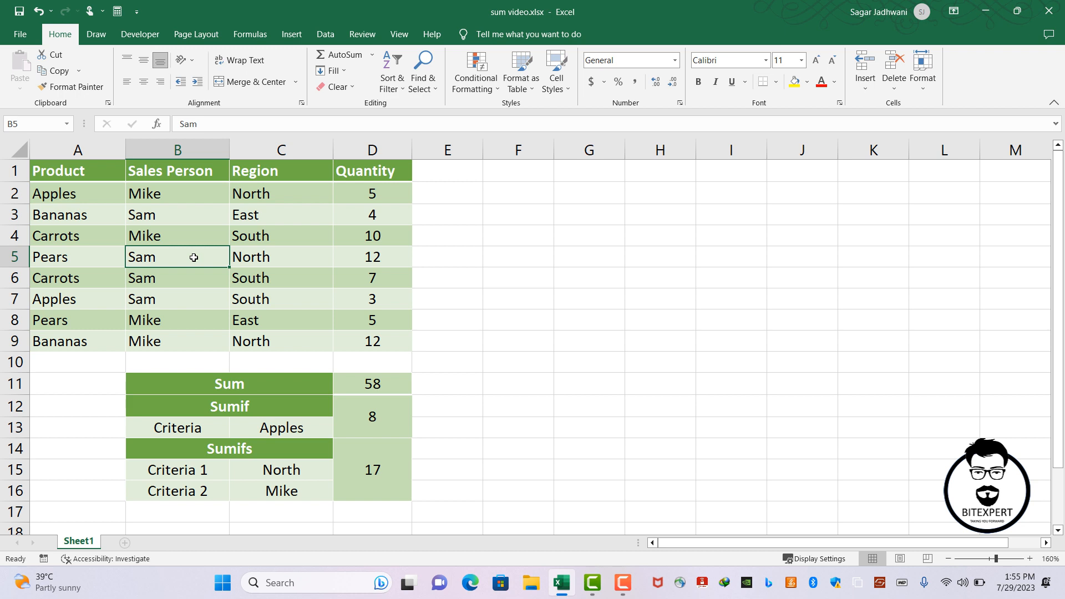
Check the salesperson, region and quantity in rows 2 and 9 against the SUMIFS result in D14.
click(212, 195)
click(259, 194)
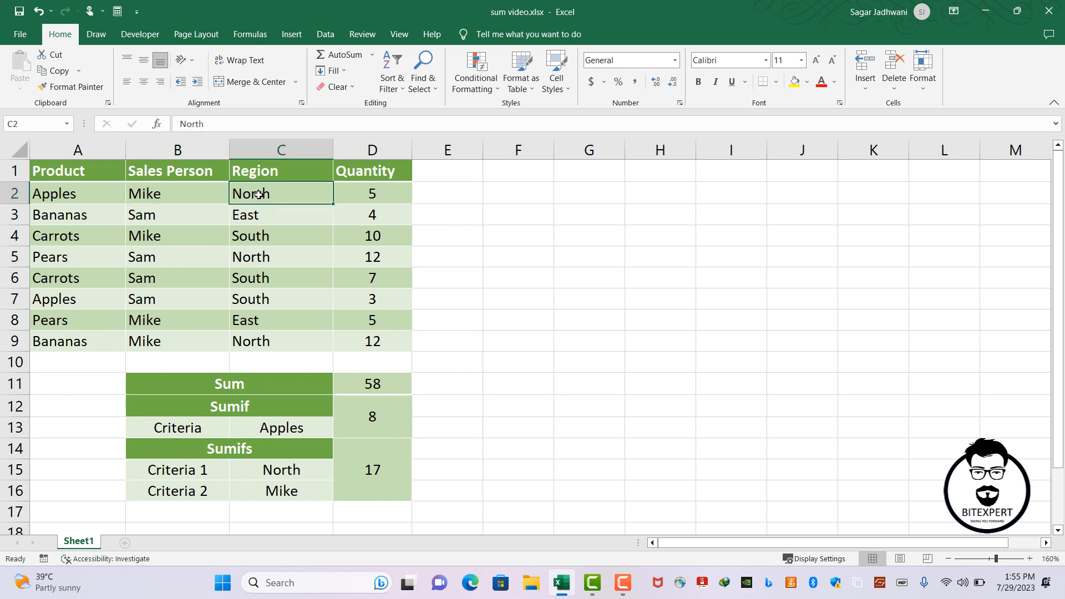
click(356, 190)
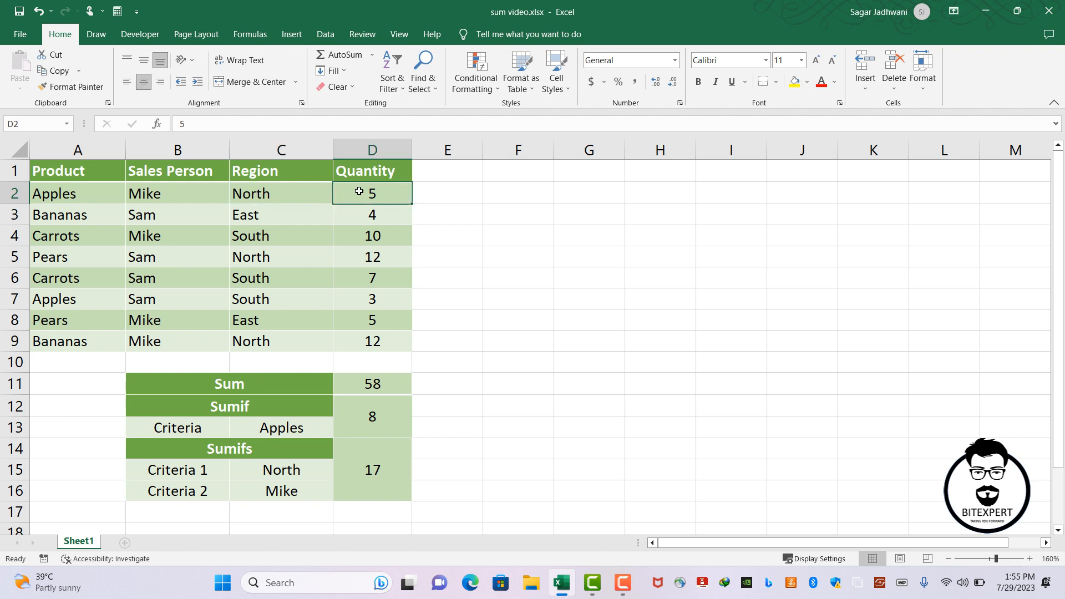
click(237, 340)
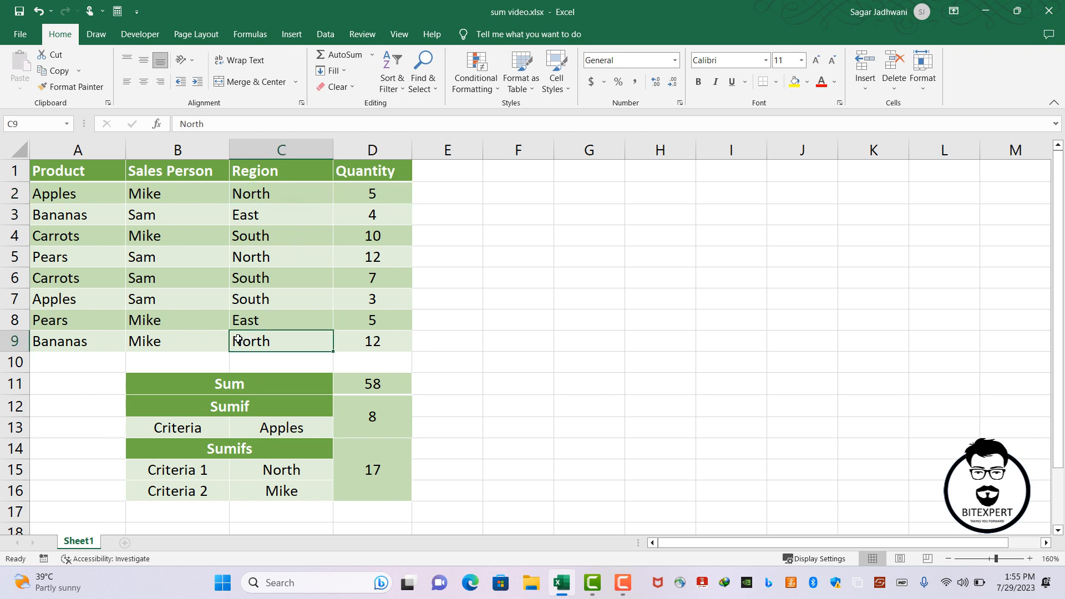
click(209, 341)
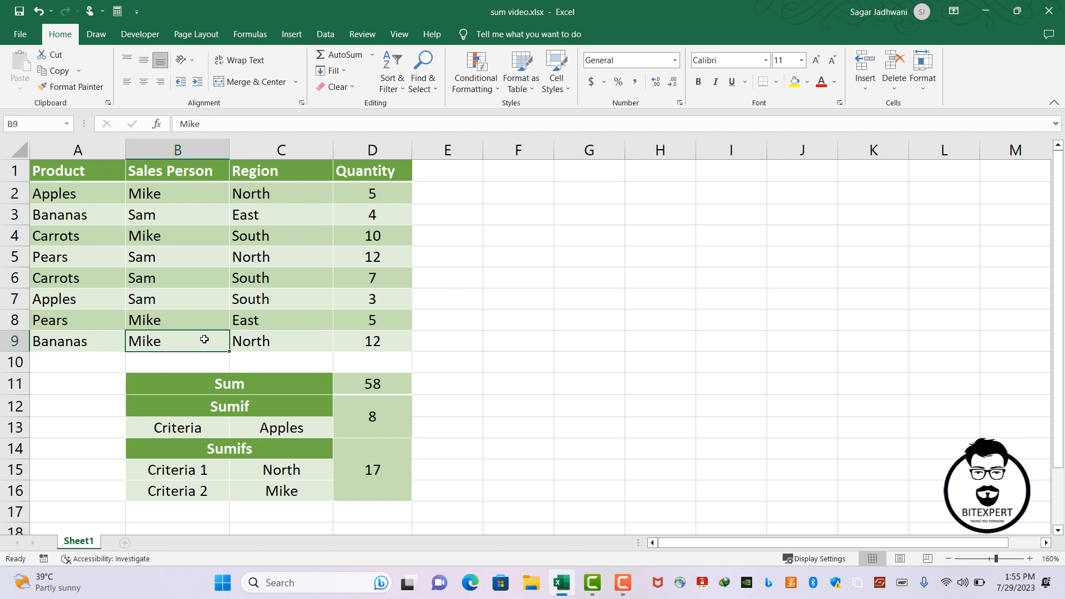
click(268, 340)
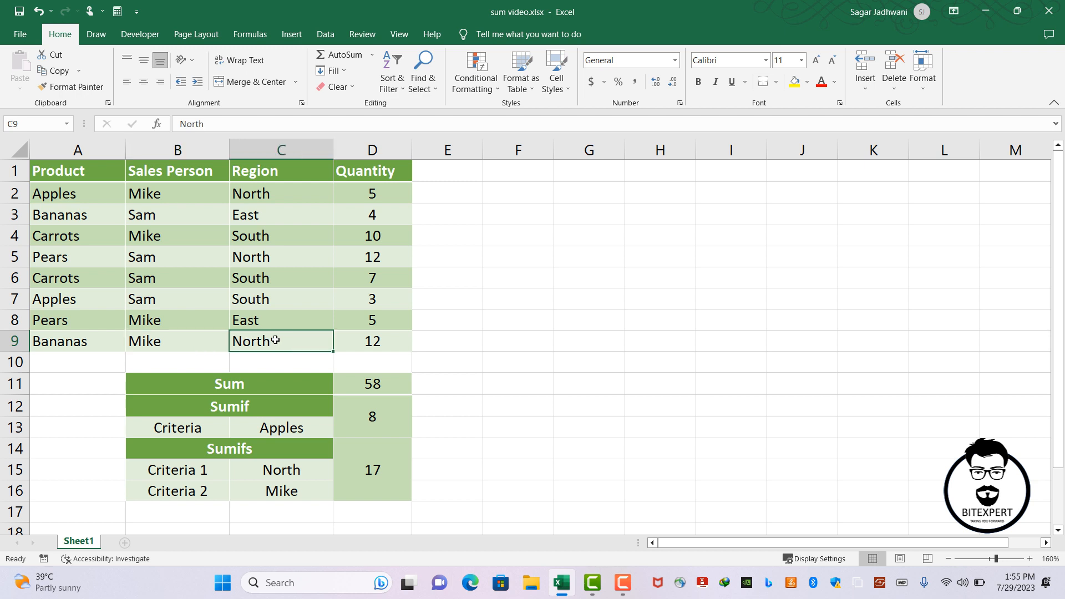
click(362, 345)
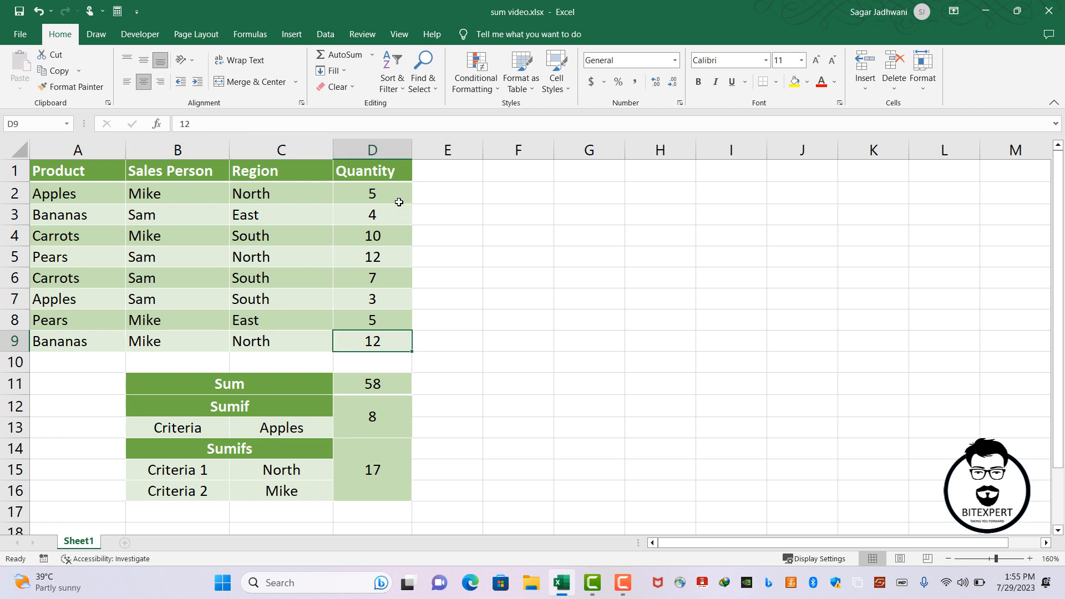
click(376, 483)
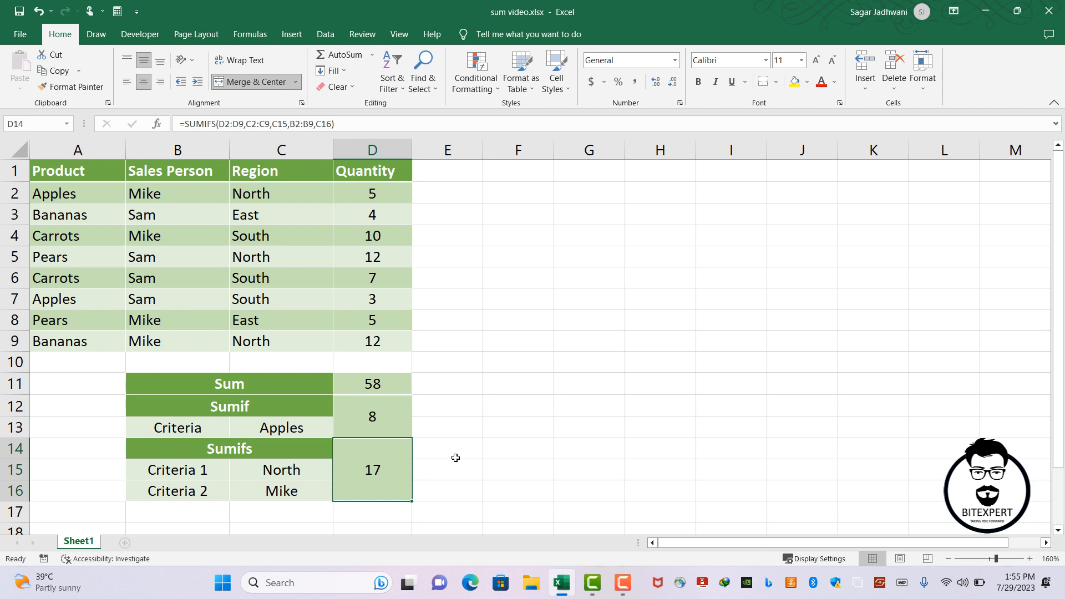
click(533, 415)
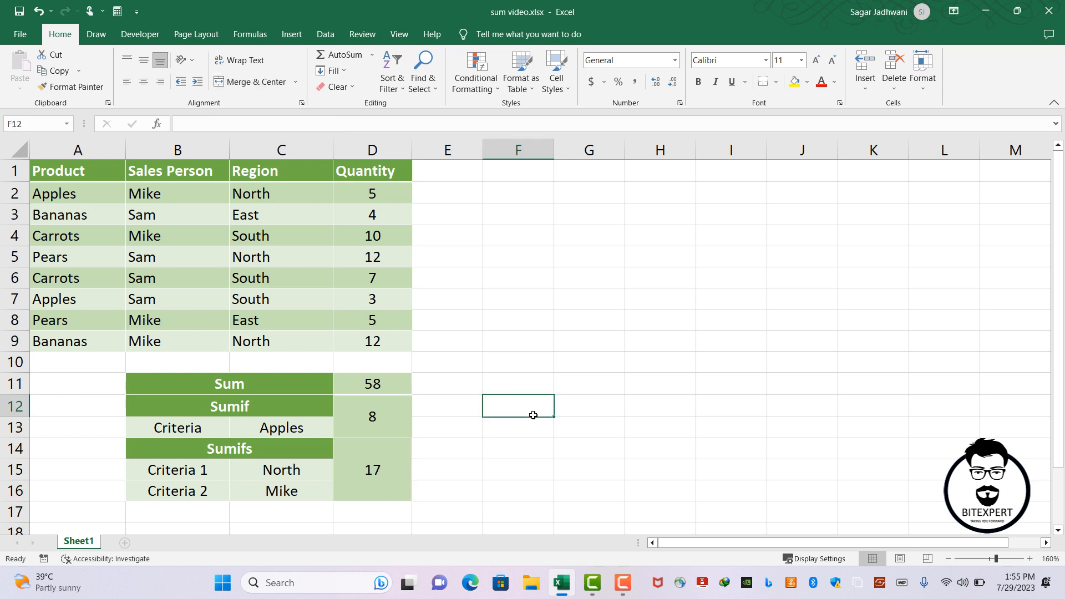